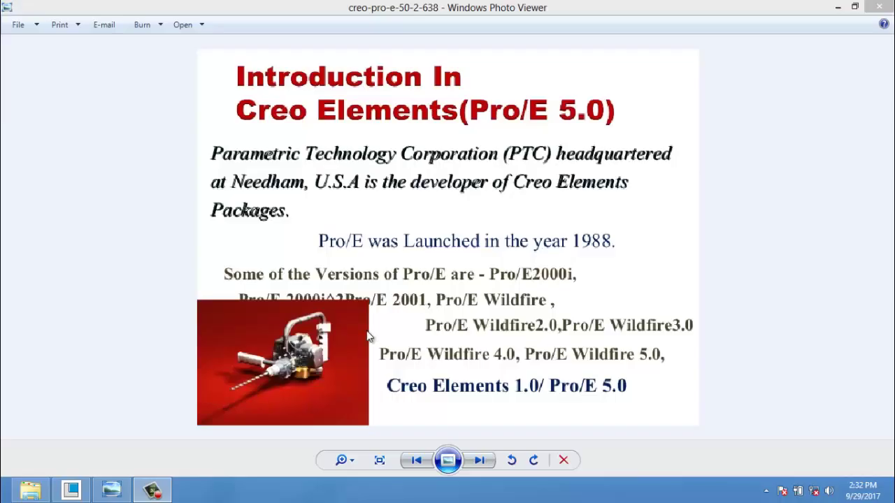
Step: Glance at the Creo window, then page forward through Part Design and Assembly Modeling to Surface Modeling
left_click(70, 492)
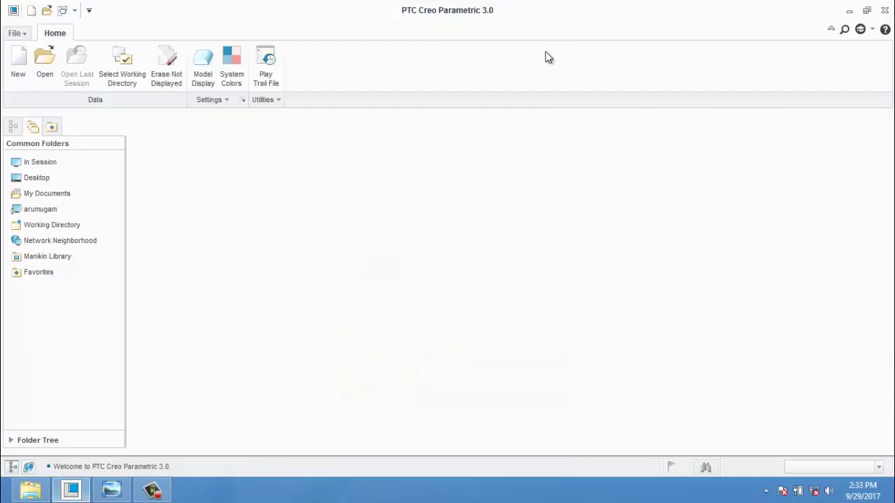
key("alt+Tab")
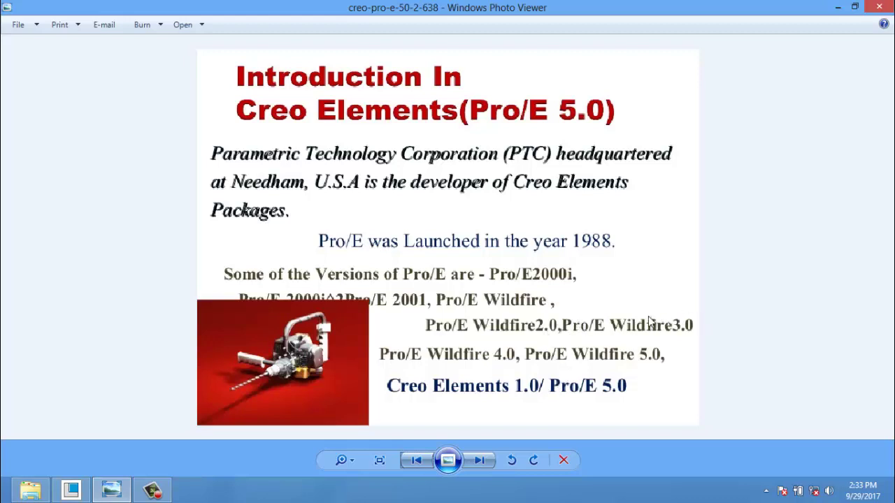
key("Right")
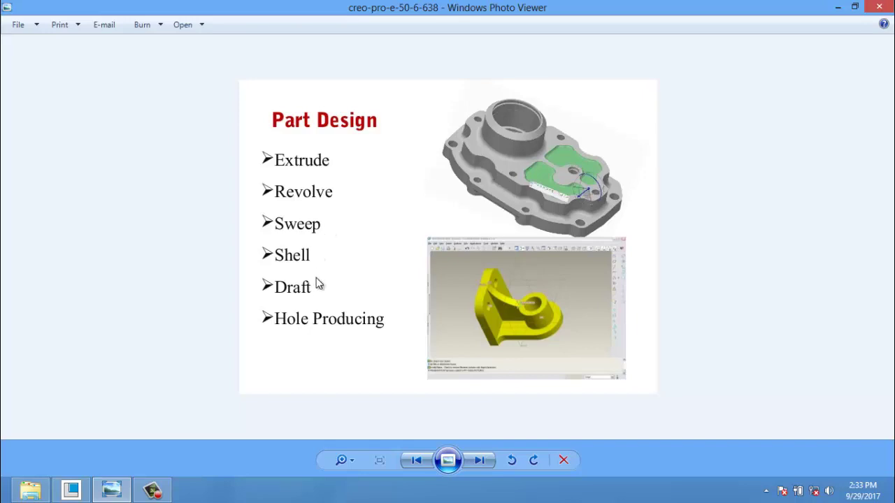
left_click(480, 461)
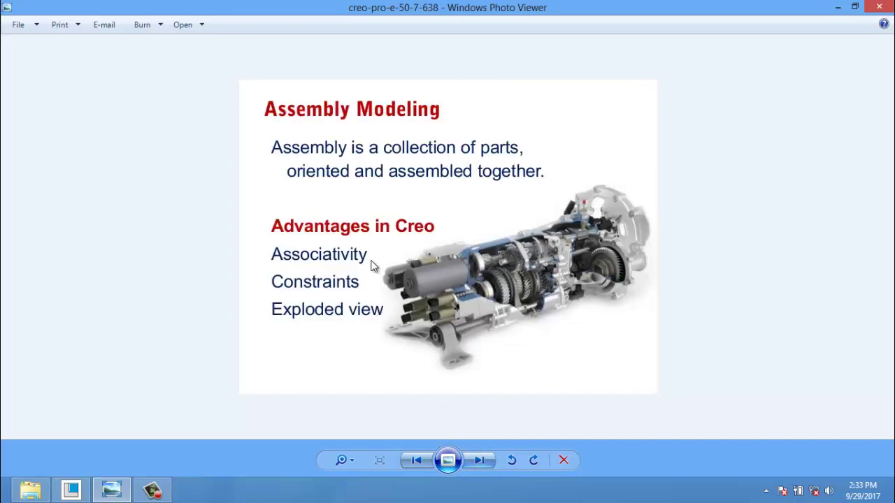
left_click(480, 461)
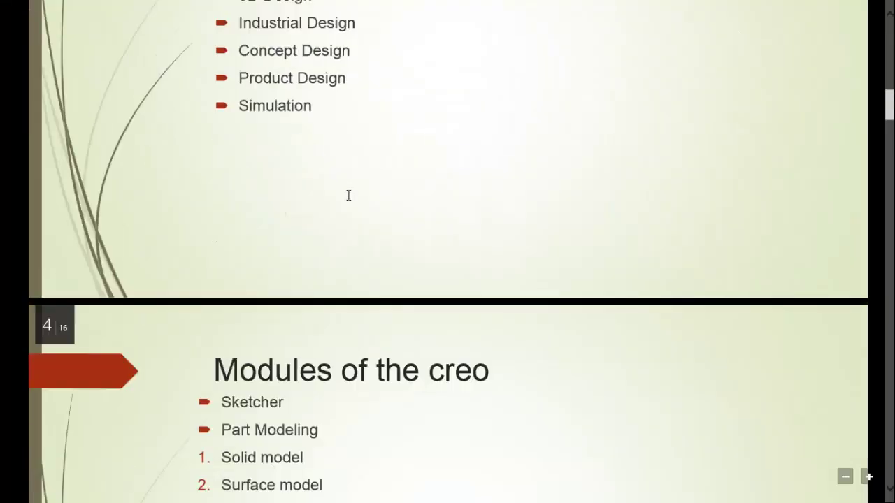
scroll(294, 176, "up", 2)
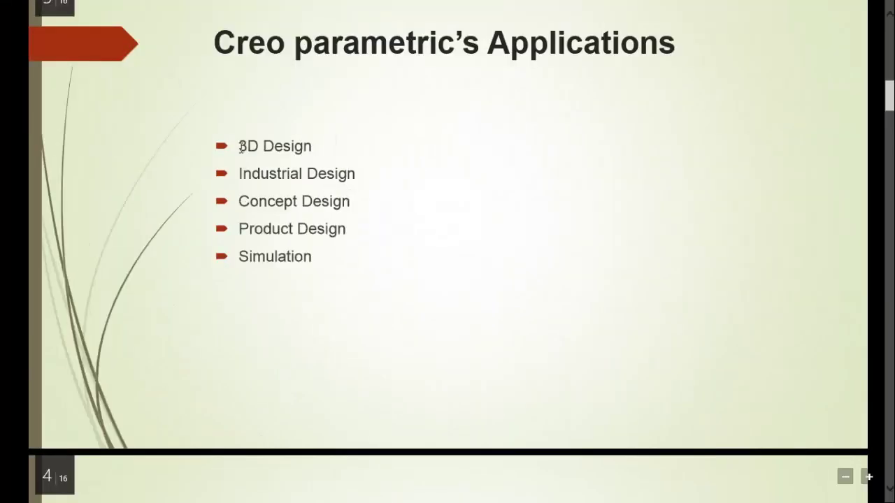
Step: Highlight the 3D Design, Industrial Design, Concept Design and Product Design bullets in turn
left_click_drag(240, 146, 353, 151)
left_click(262, 179)
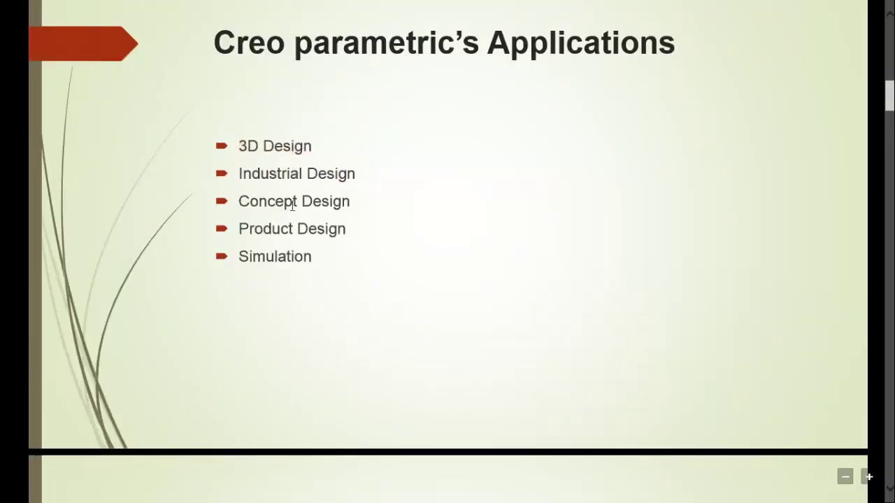
left_click_drag(230, 201, 360, 217)
left_click(242, 240)
left_click_drag(232, 230, 383, 226)
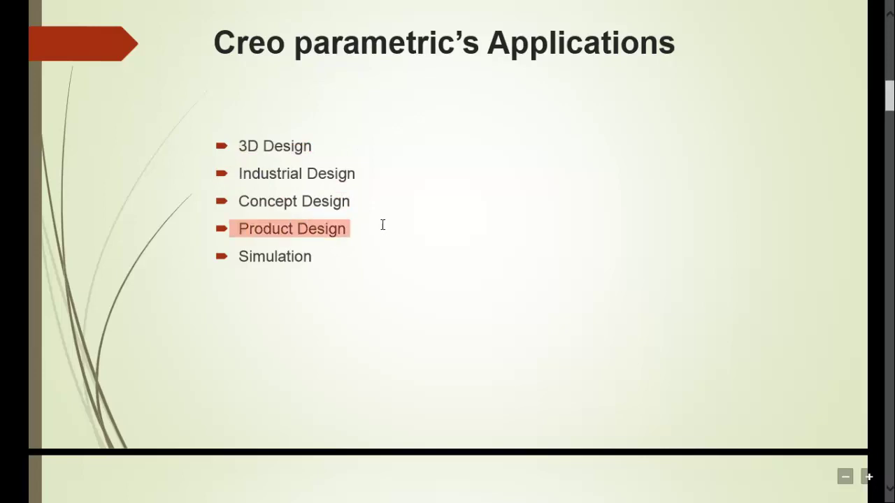
left_click(263, 255)
scroll(367, 260, "down", 8)
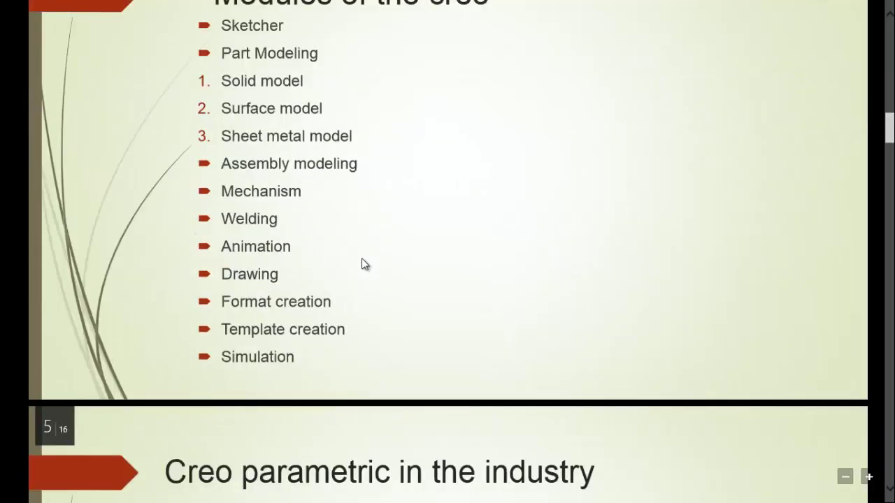
scroll(364, 262, "up", 1)
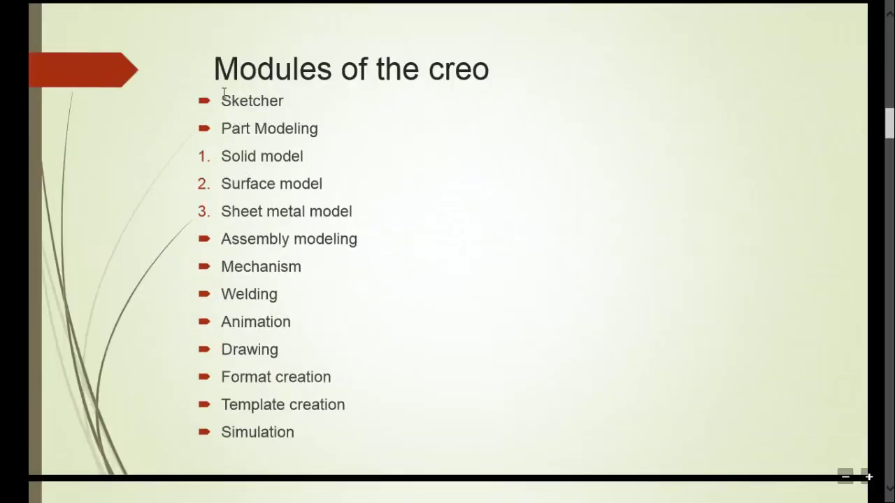
Step: Highlight the Sketcher, Part Modeling, Solid model and Surface model items on the Modules slide
left_click_drag(224, 100, 292, 115)
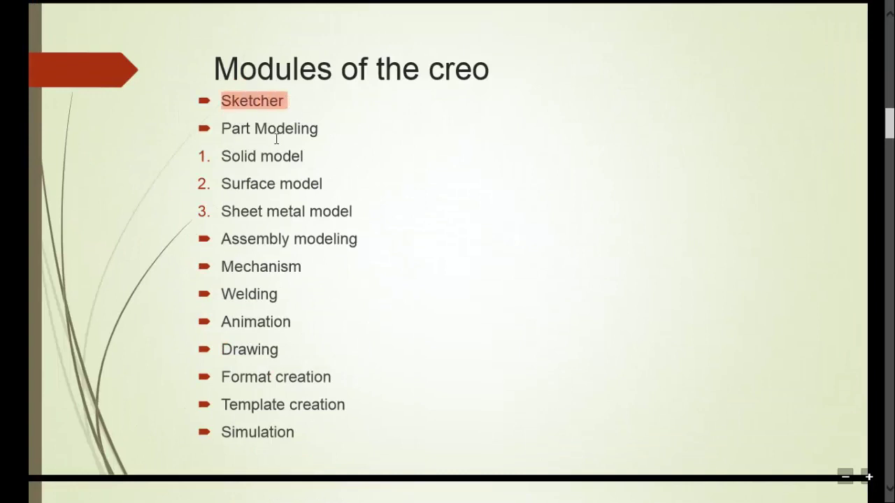
left_click_drag(219, 127, 343, 118)
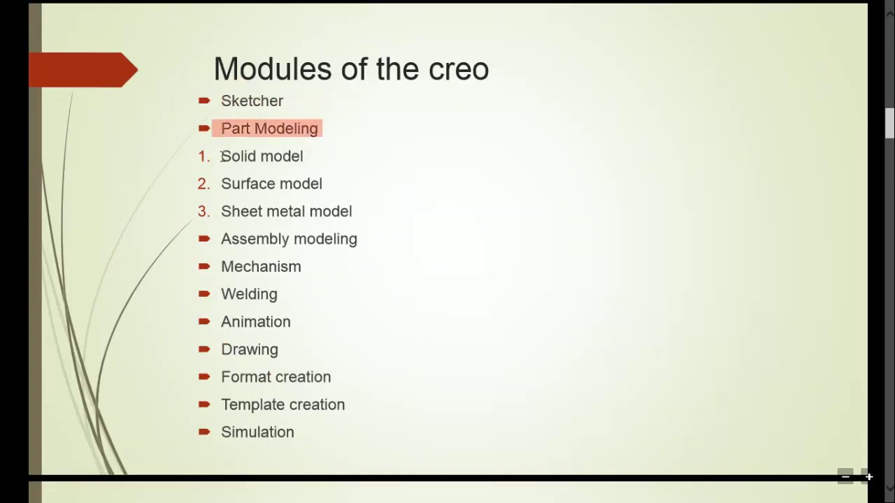
left_click_drag(221, 156, 336, 211)
left_click(344, 261)
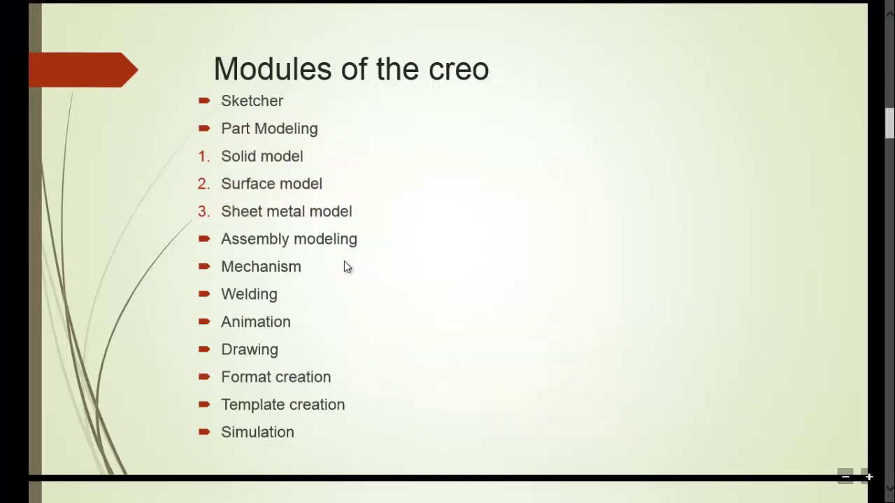
scroll(265, 240, "down", 3)
scroll(236, 143, "up", 1)
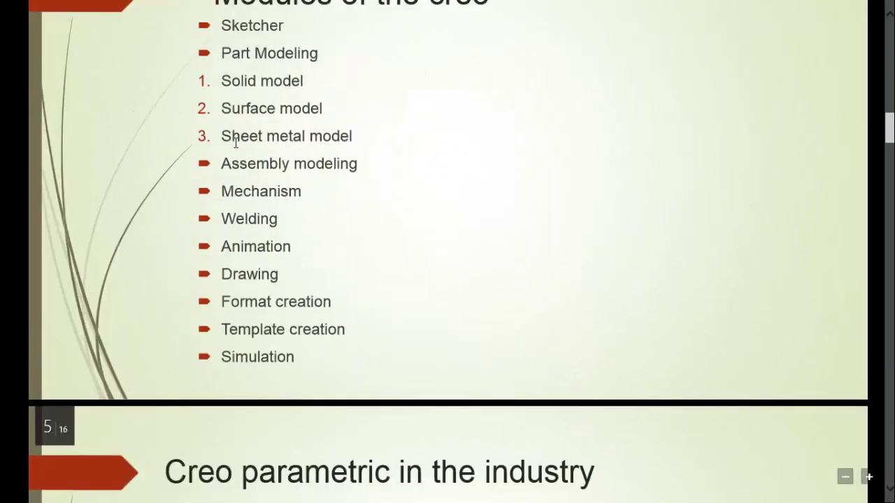
Step: Highlight the Mechanism, Welding, Animation, Format creation and Template creation module lines
left_click_drag(221, 190, 320, 193)
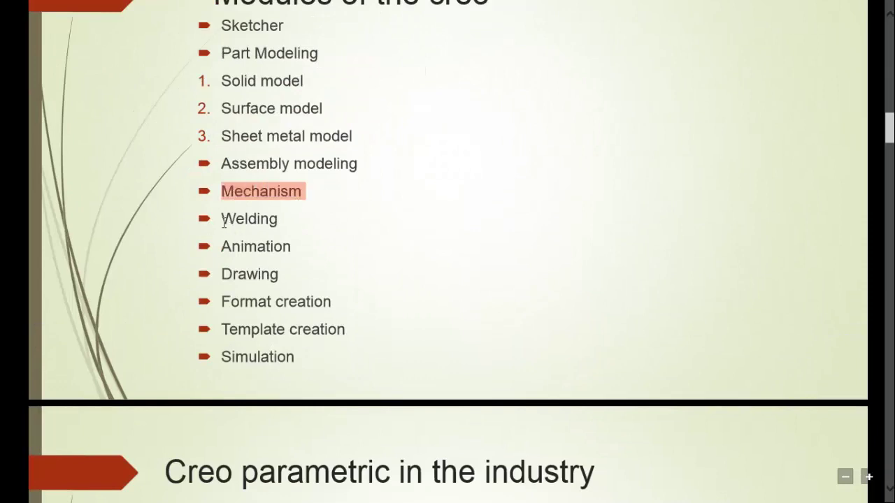
left_click_drag(246, 218, 316, 212)
left_click_drag(222, 246, 314, 249)
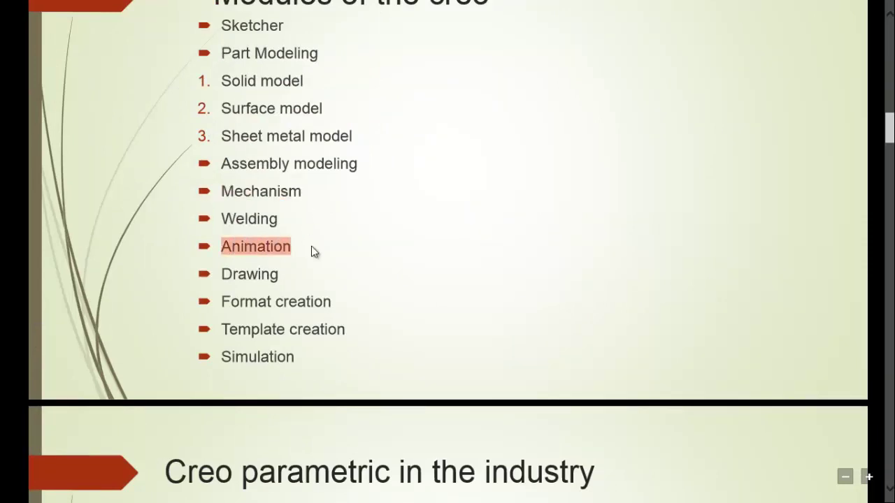
left_click(301, 272)
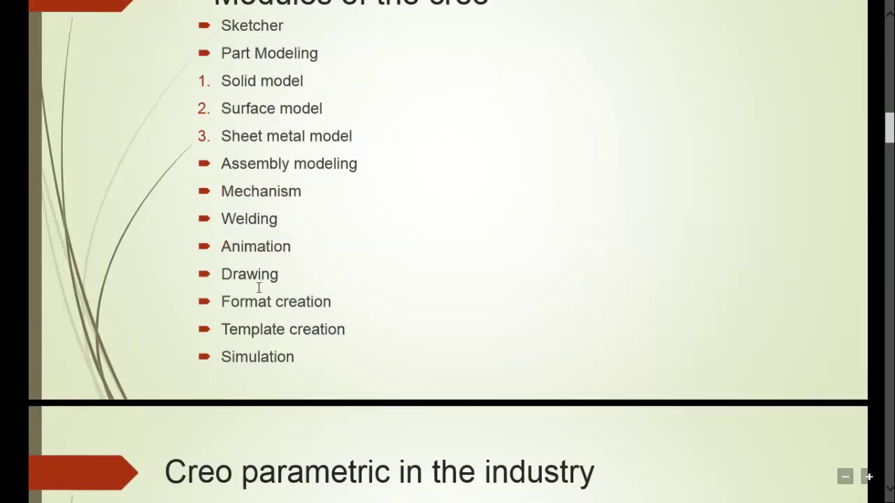
left_click_drag(227, 305, 357, 341)
left_click(241, 335)
left_click_drag(230, 335, 298, 332)
left_click_drag(356, 318, 355, 327)
scroll(334, 334, "up", 2)
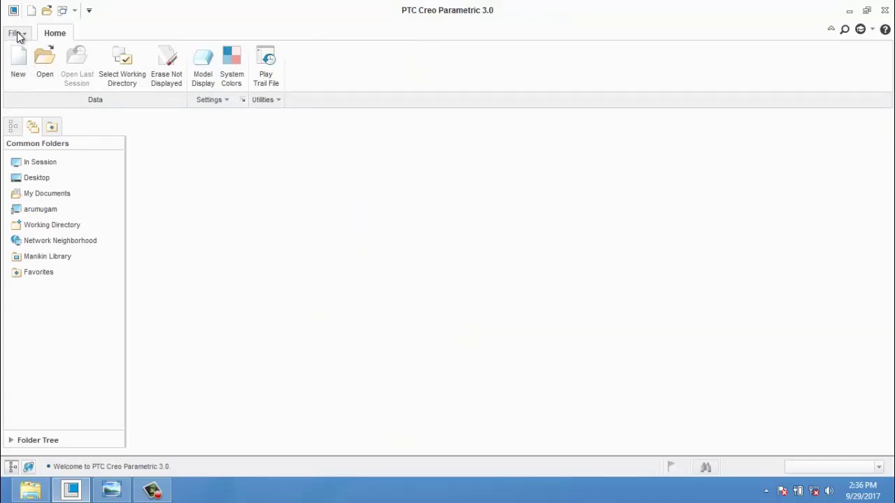
left_click(22, 78)
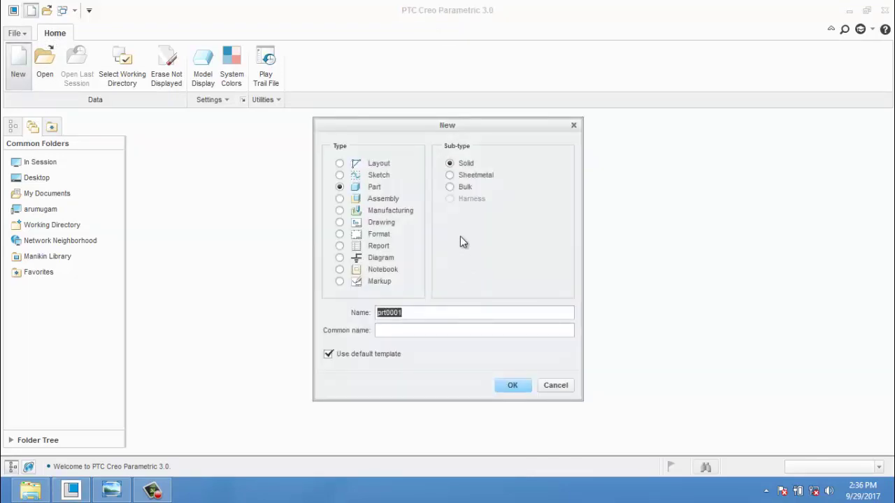
left_click(340, 175)
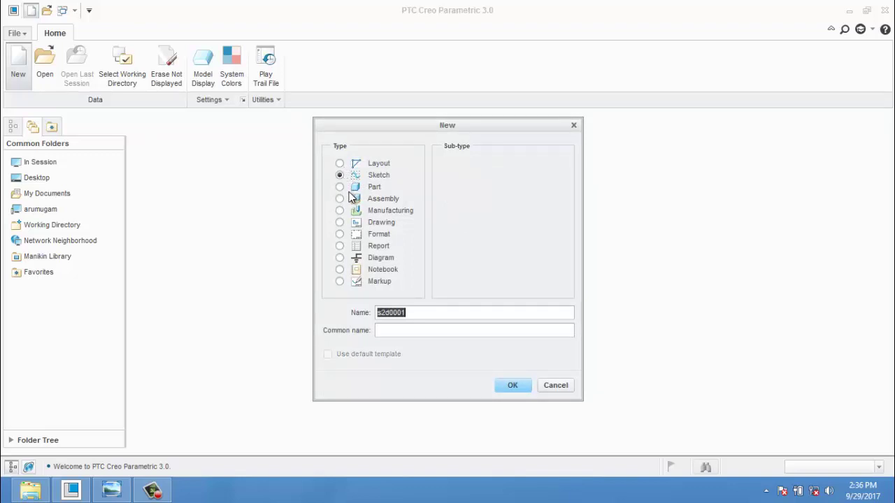
left_click(340, 186)
left_click(340, 200)
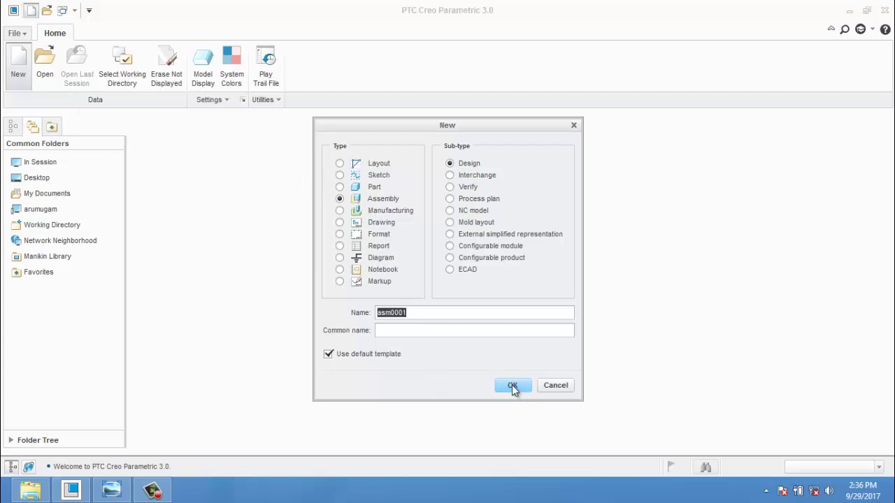
left_click(557, 386)
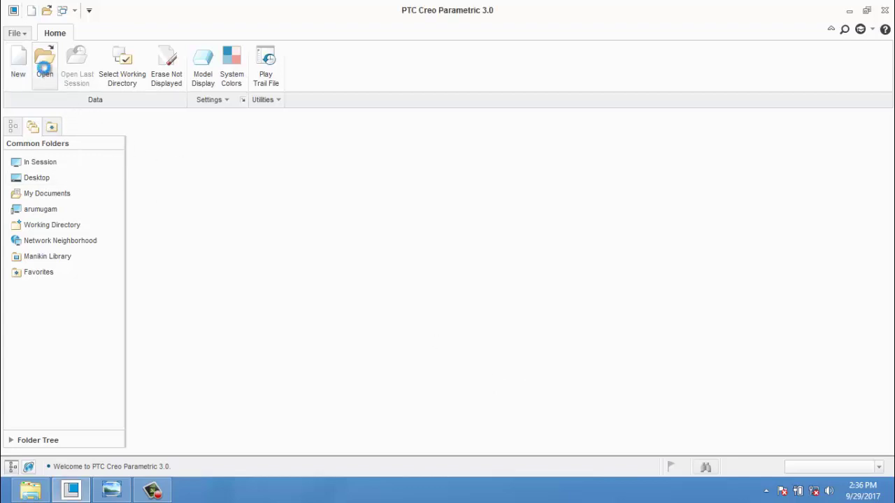
Step: Close the File Open browser unused and browse the working-directory chooser to the Desktop
left_click(46, 69)
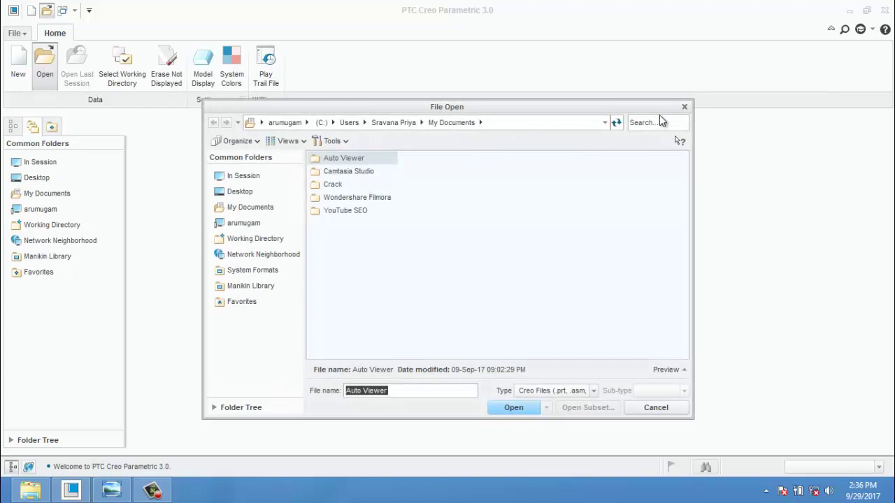
left_click(684, 107)
left_click(129, 83)
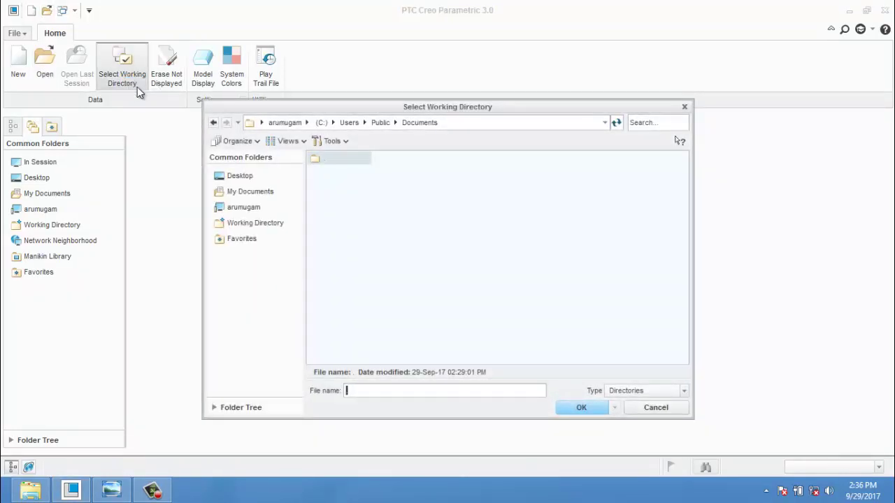
left_click(251, 176)
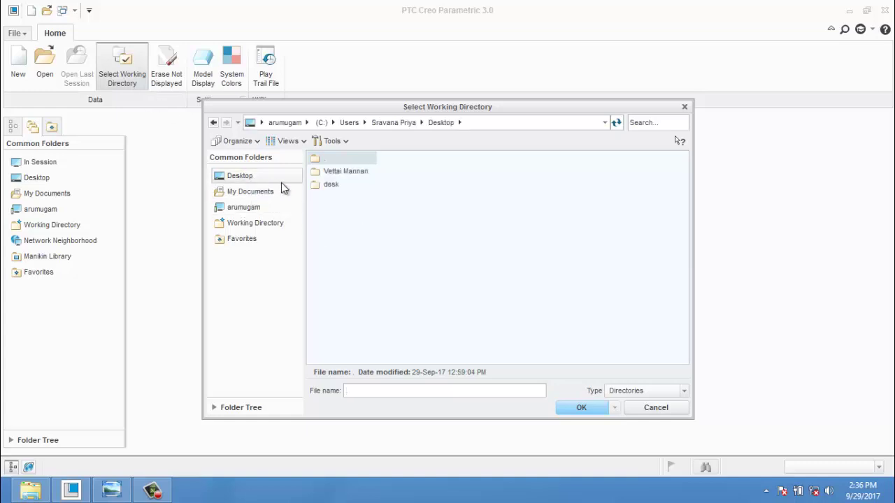
Step: Make a new Desktop folder named creo and set it as the working directory
right_click(347, 216)
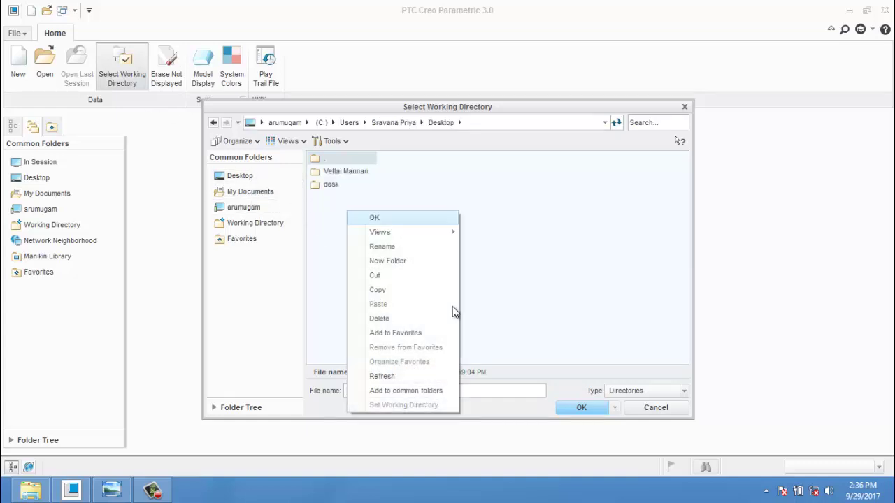
left_click(410, 262)
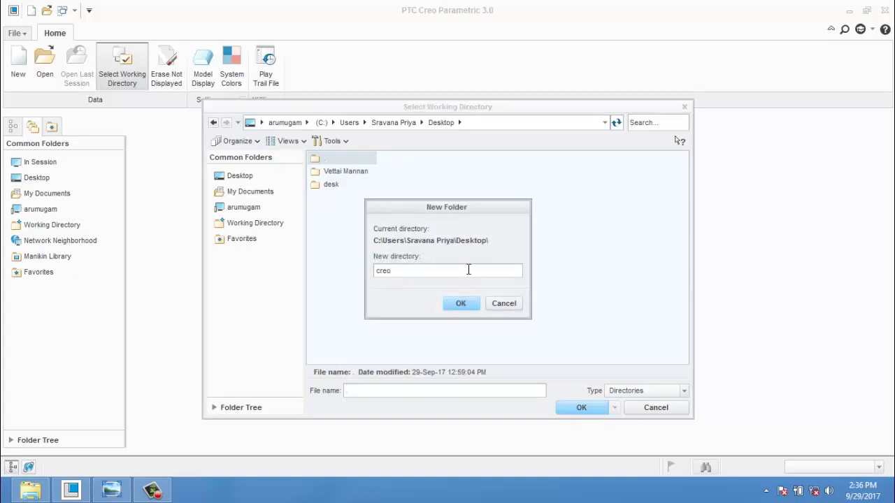
left_click(461, 303)
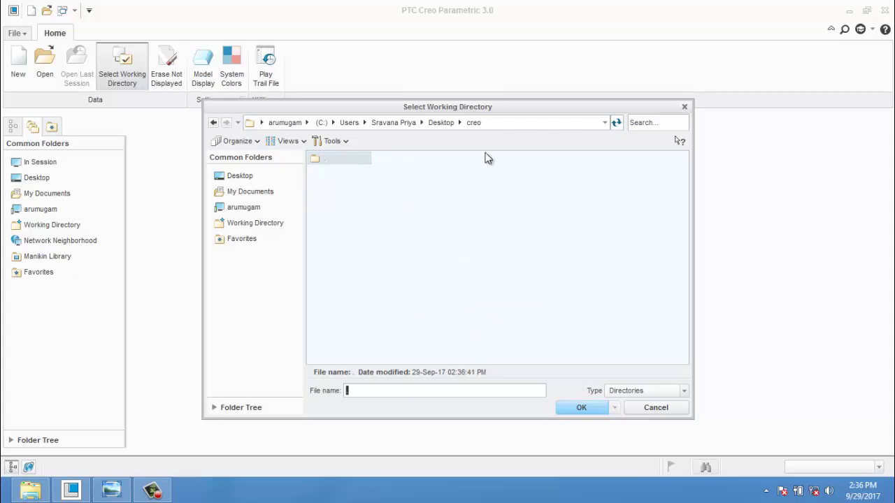
left_click(605, 411)
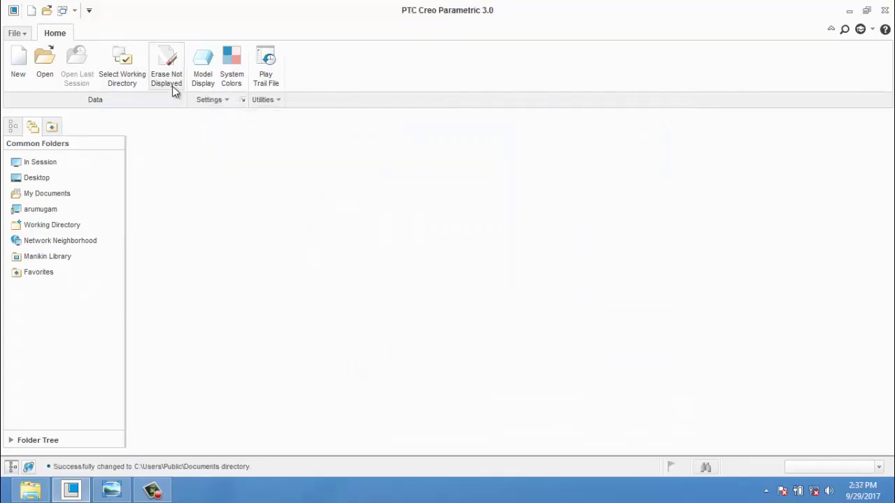
Step: Run Erase Not Displayed (nothing to erase), then bring up the Model Display options
left_click(172, 87)
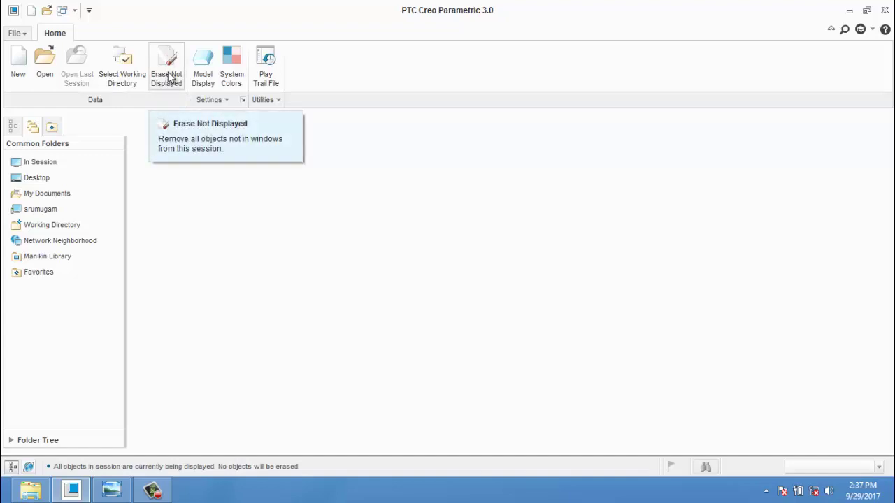
left_click(203, 64)
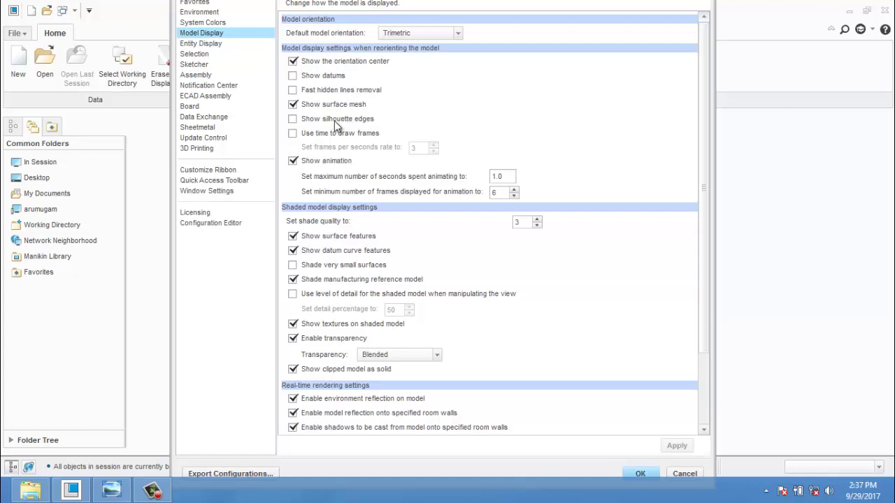
Step: In Environment options, toggle the prompt bell and save-display-with-model checkboxes on and back off
left_click(212, 4)
left_click(213, 14)
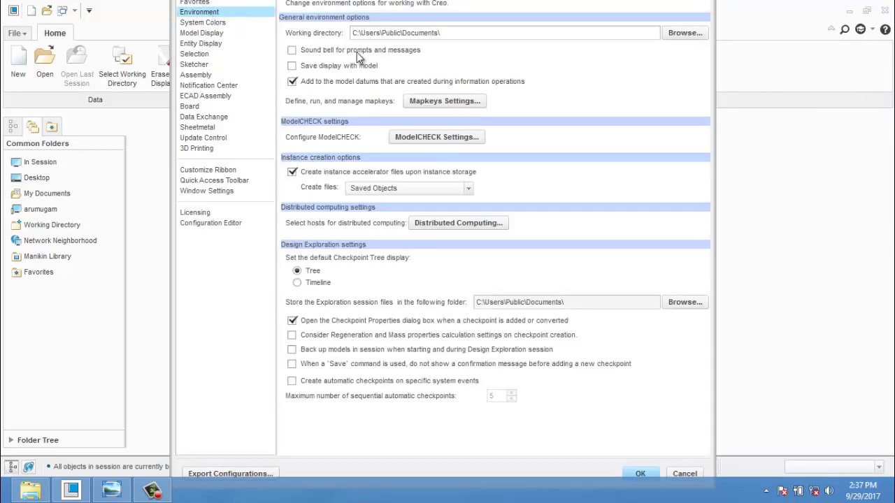
left_click(302, 56)
left_click(302, 55)
left_click(313, 68)
left_click(312, 66)
Step: Expand the Graphics and Datum system colour categories, then view Model Display and Entity Display settings
left_click(214, 23)
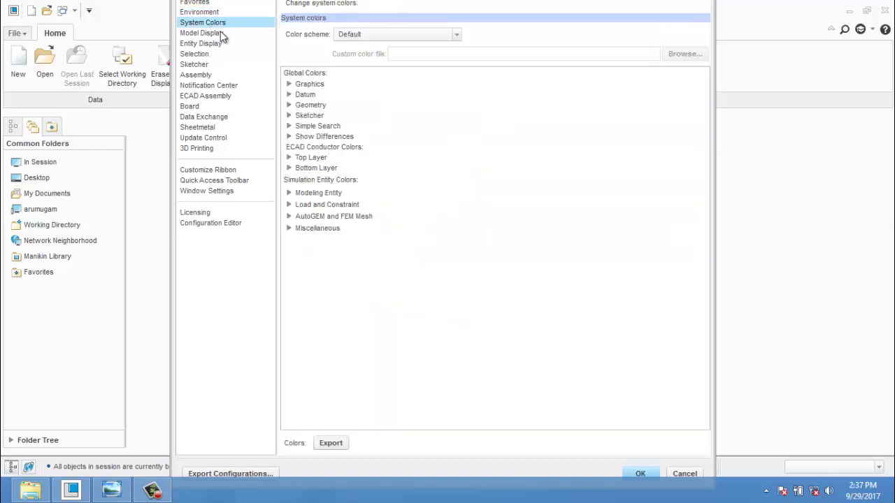
left_click(293, 84)
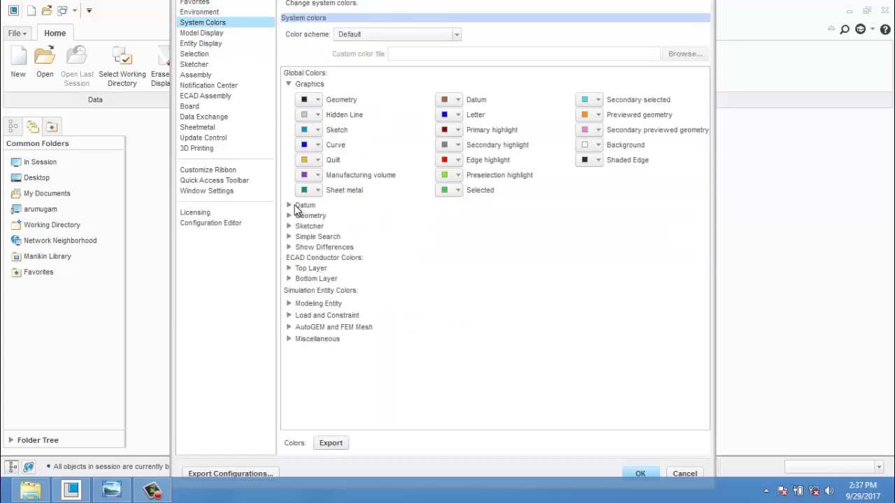
left_click(294, 205)
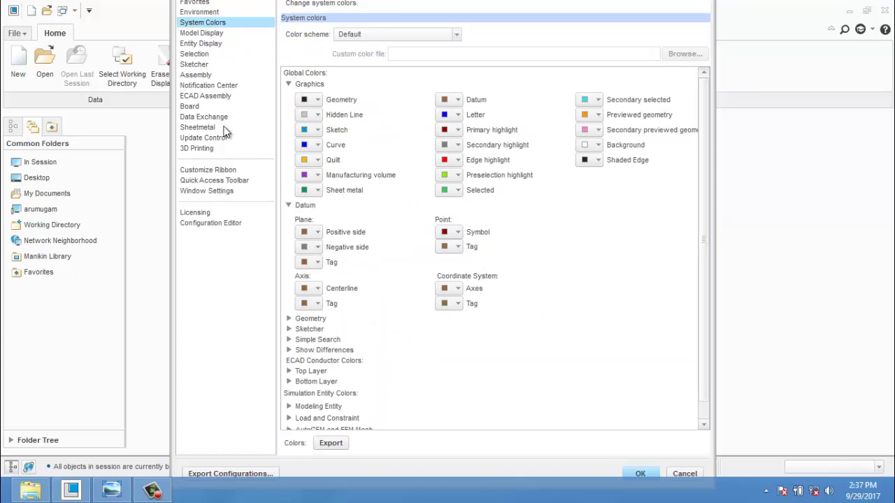
left_click(203, 33)
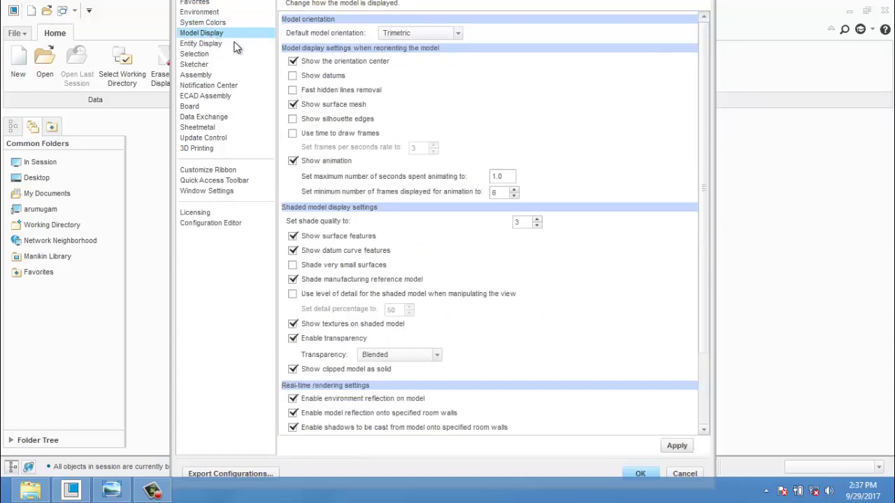
left_click(214, 45)
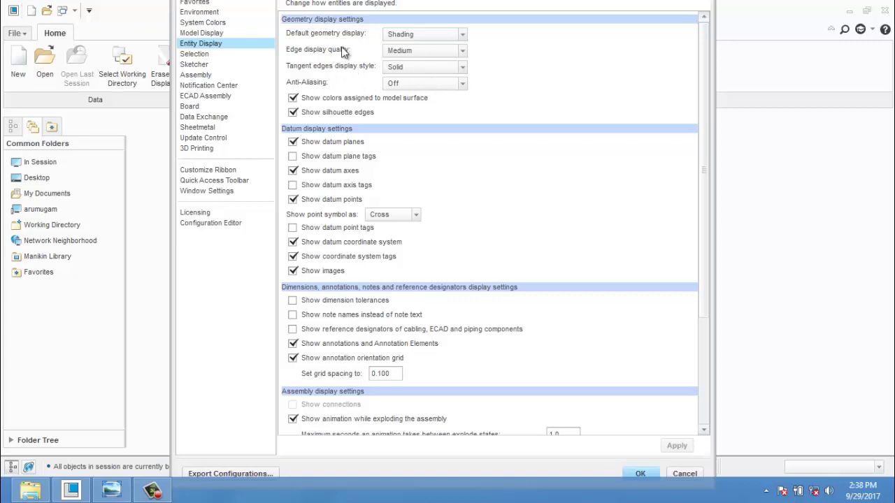
Step: Enable preselection highlighting, then view Sketcher, Assembly, Sheetmetal and Customize Ribbon settings
left_click(201, 55)
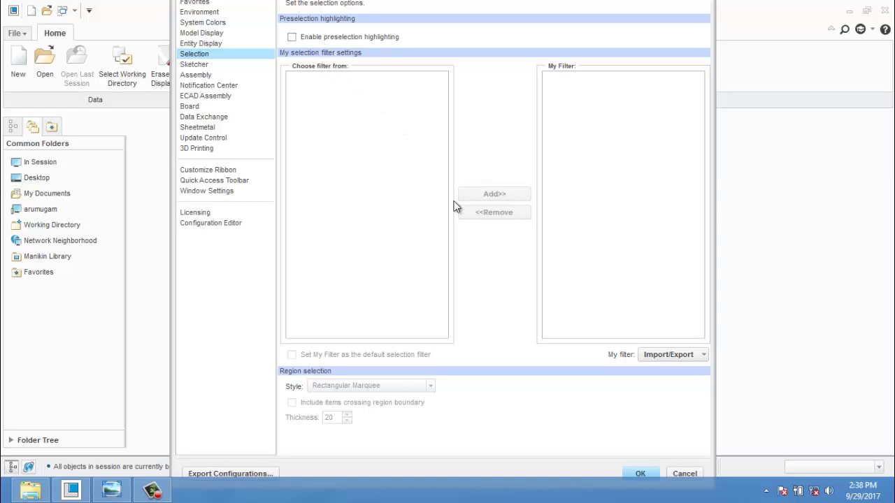
left_click(311, 41)
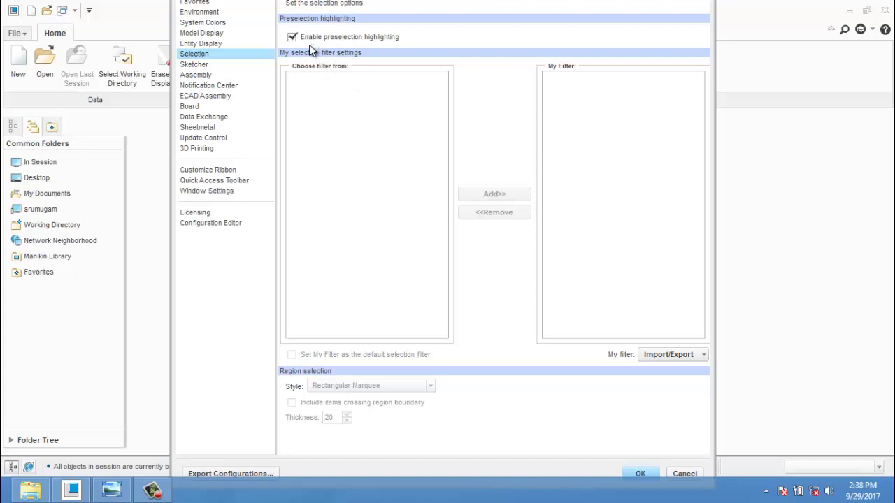
left_click(197, 66)
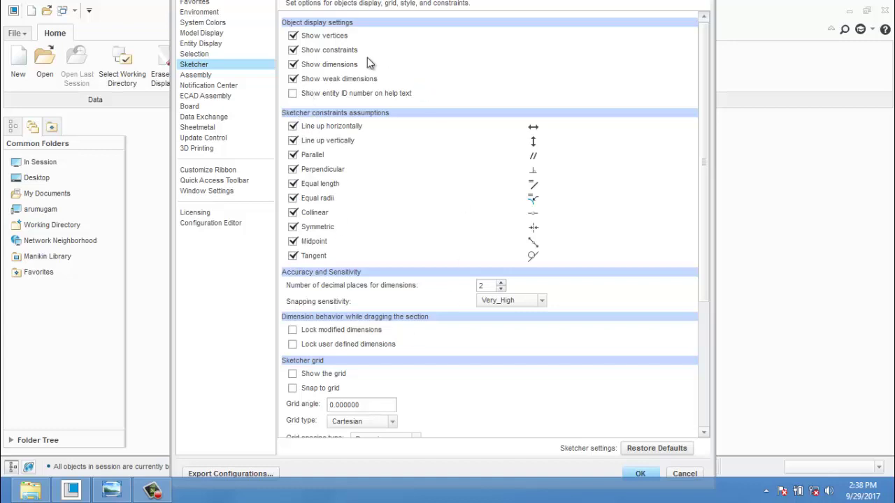
left_click(203, 75)
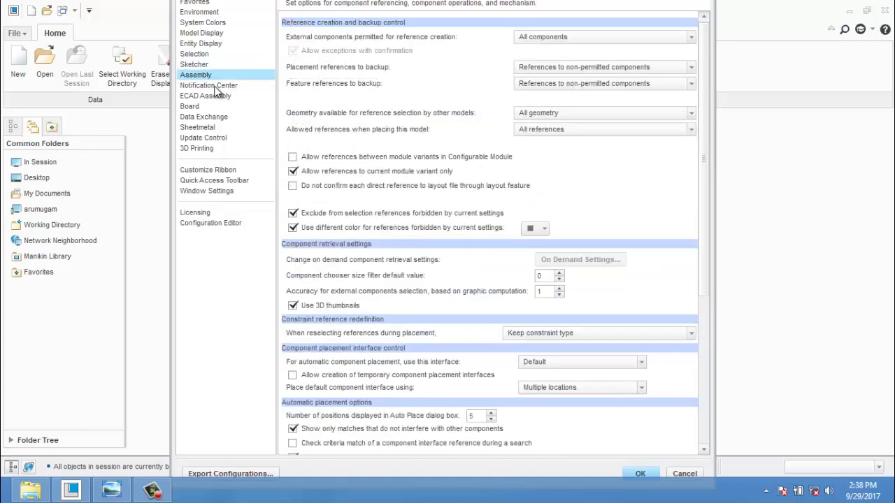
left_click(201, 128)
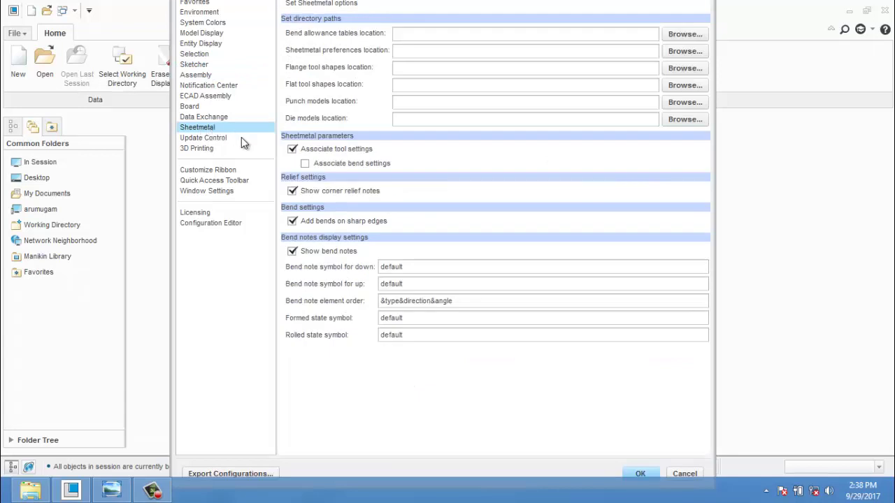
left_click(217, 171)
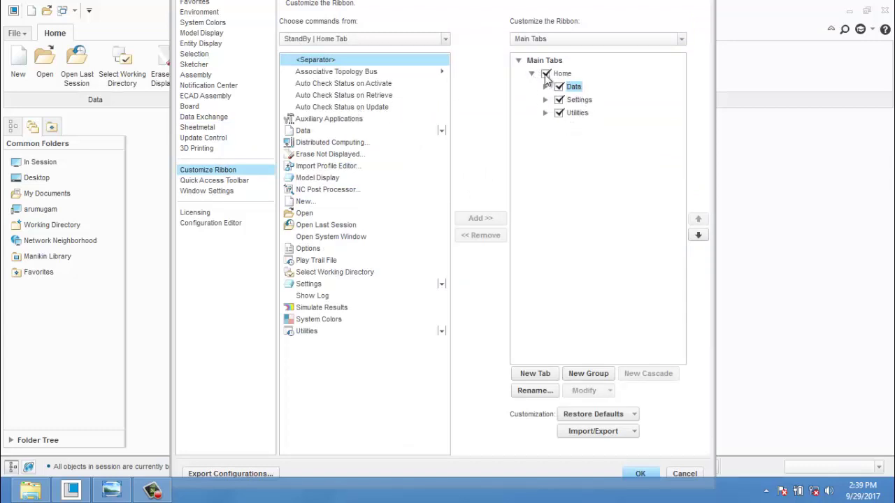
Step: Expand Home > Data and inspect the Open, Model Display and Options commands, then return to Model Display
left_click(545, 87)
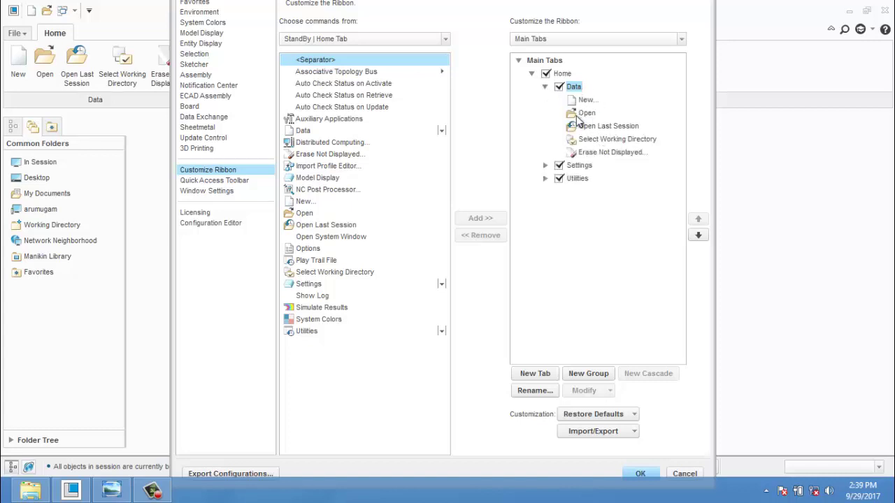
left_click(305, 213)
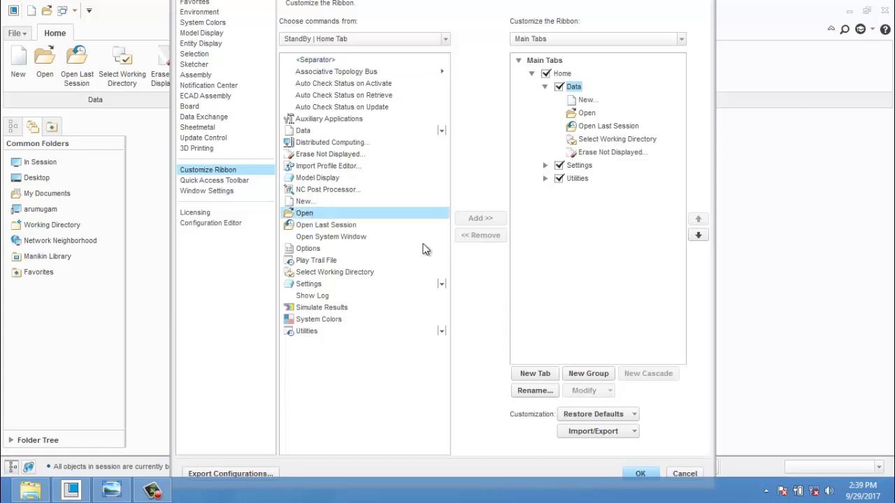
left_click(343, 178)
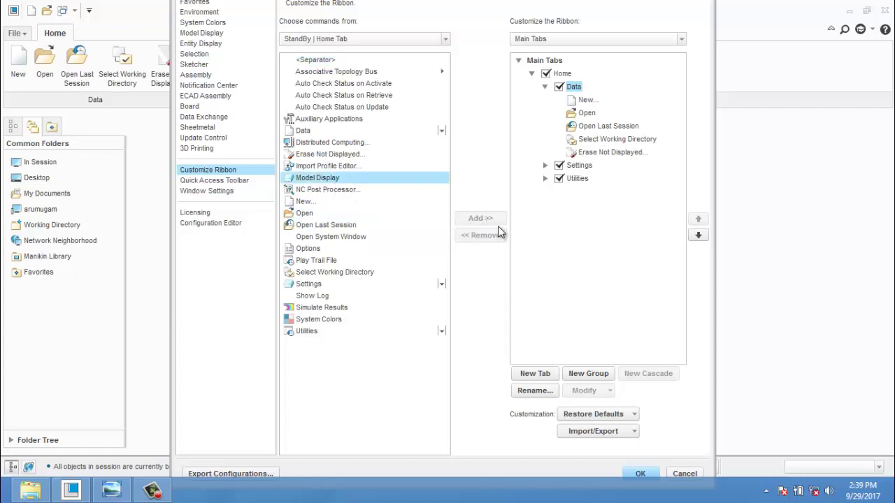
left_click(334, 250)
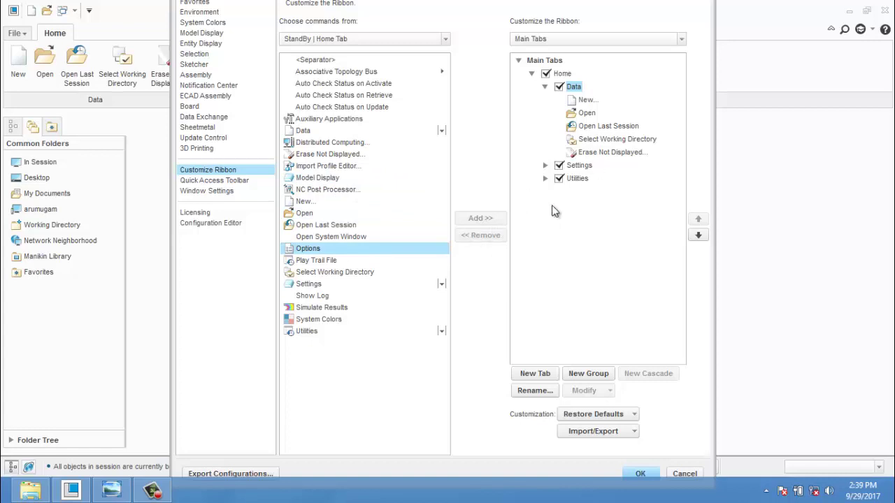
left_click(640, 473)
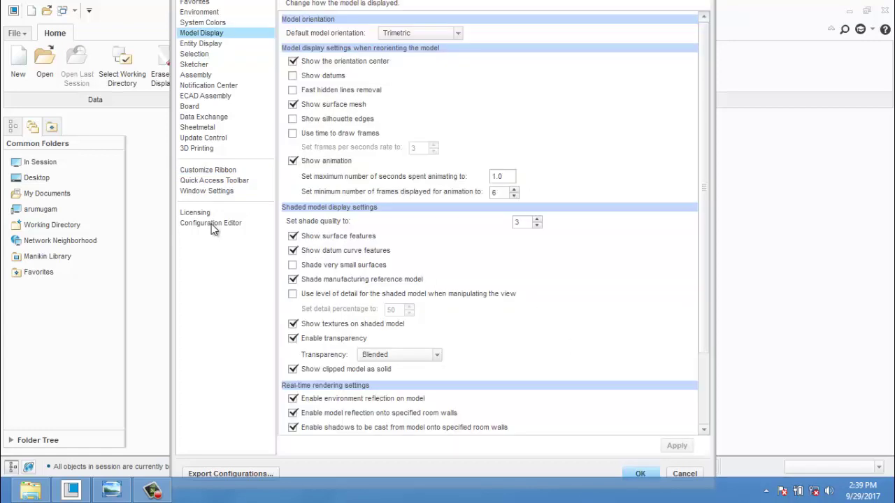
Step: In the Configuration Editor, keep pro_unit_length as unit_inch and pro_unit_mass as unit_pound, then close Options
left_click(211, 223)
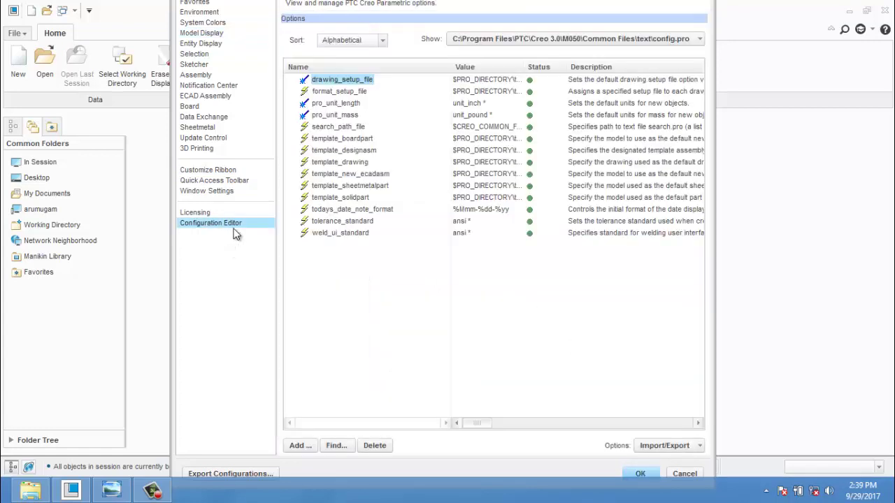
left_click(342, 104)
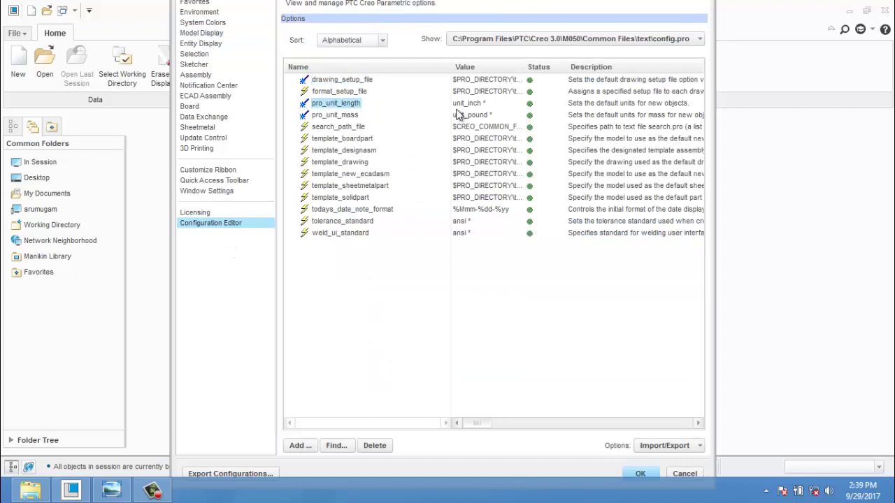
left_click(490, 103)
left_click(517, 104)
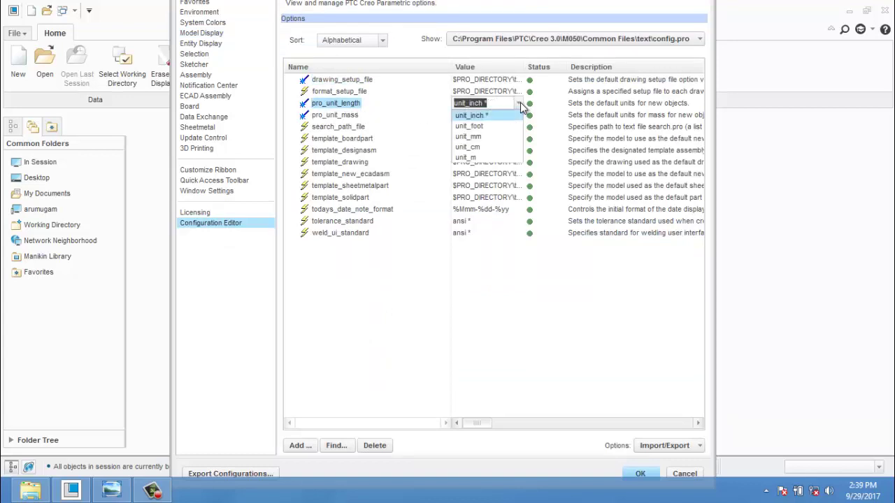
left_click(349, 116)
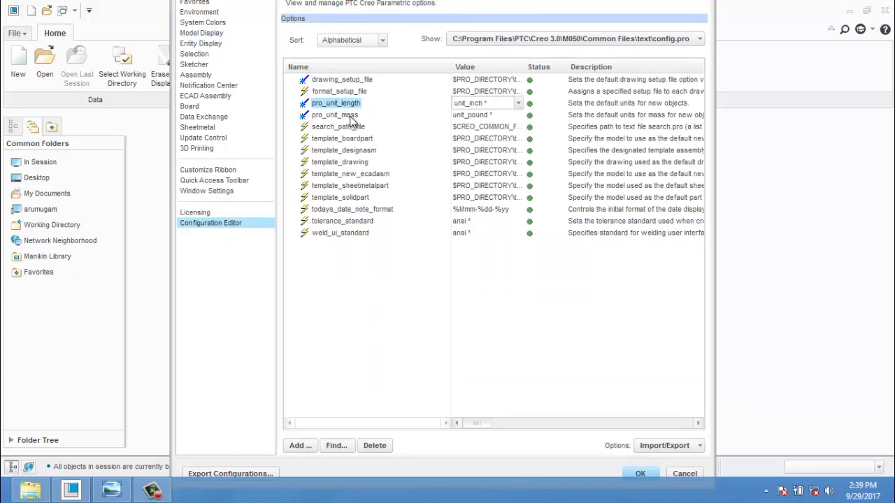
left_click(350, 116)
left_click(510, 114)
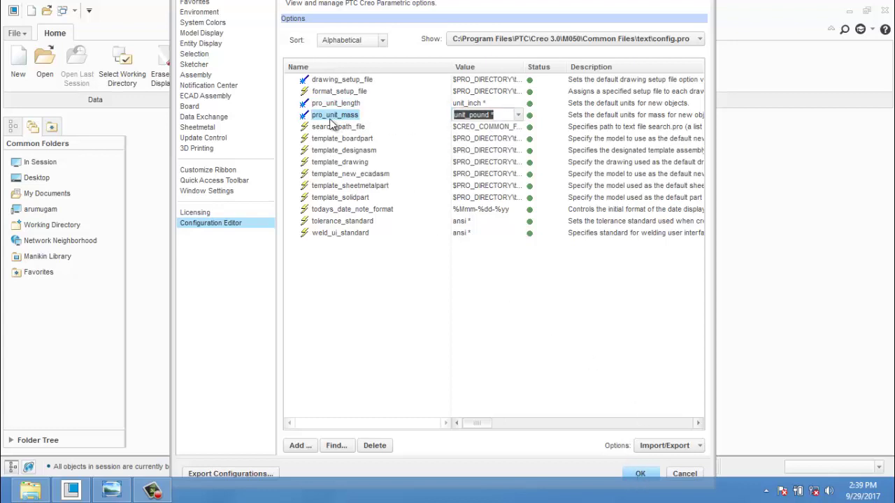
left_click(639, 474)
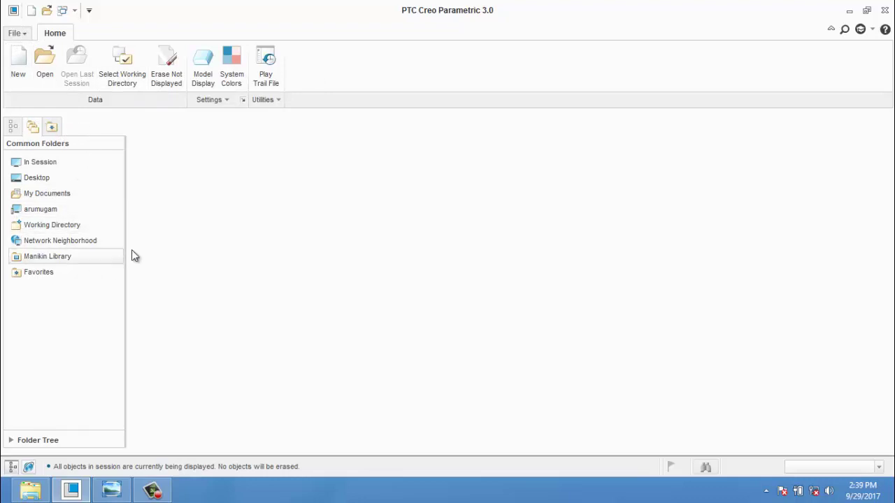
left_click(26, 162)
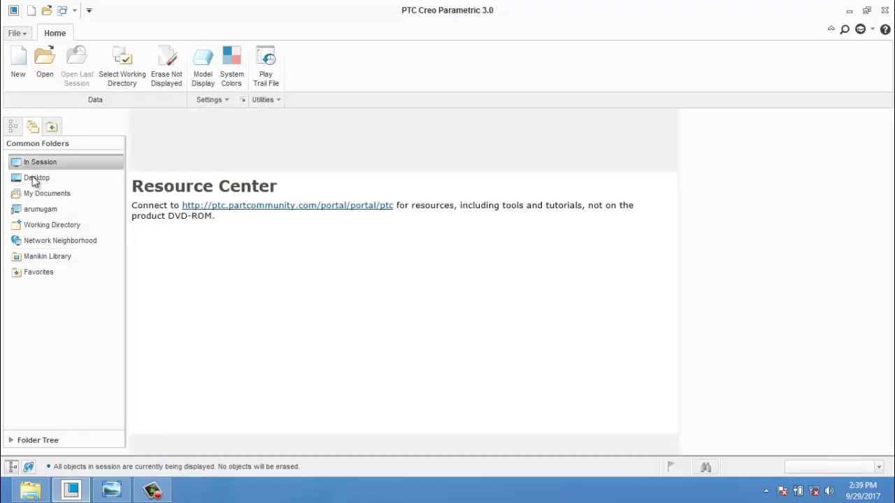
left_click(36, 180)
left_click(47, 196)
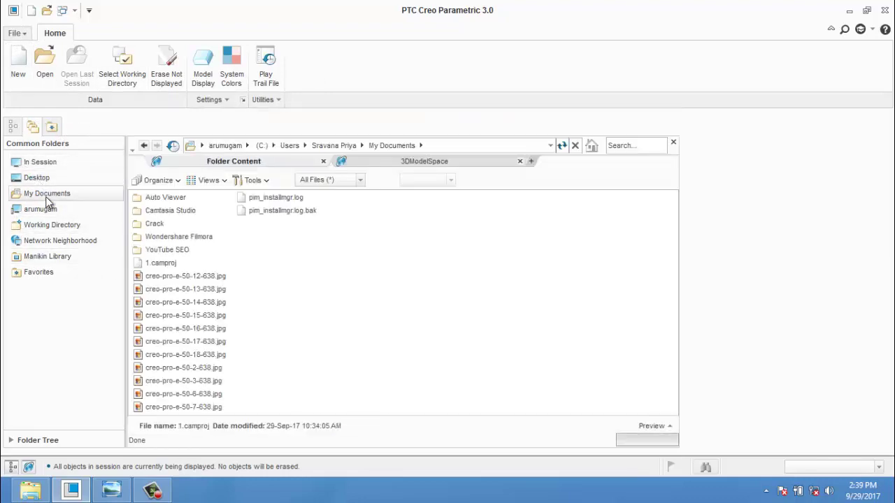
left_click(673, 144)
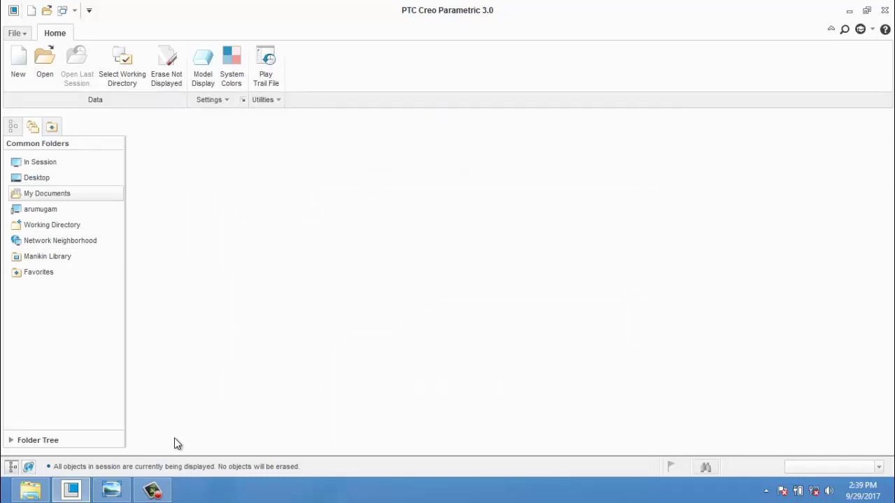
left_click(12, 467)
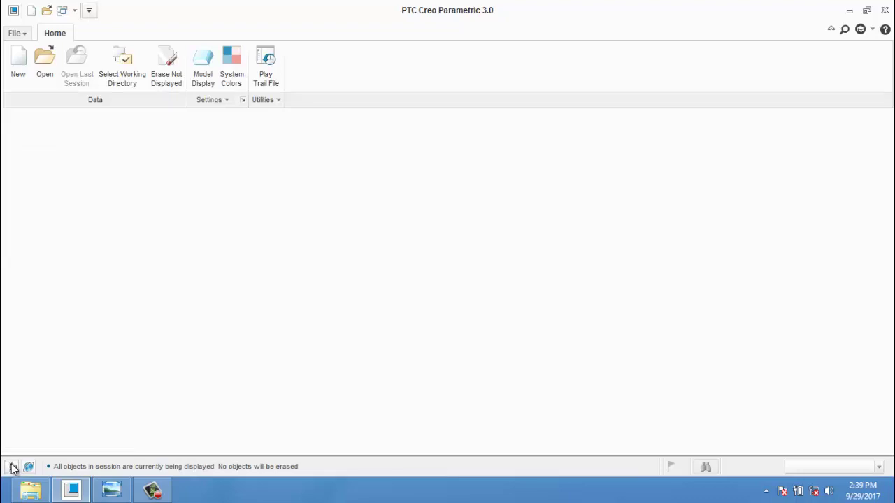
left_click(11, 468)
left_click(29, 467)
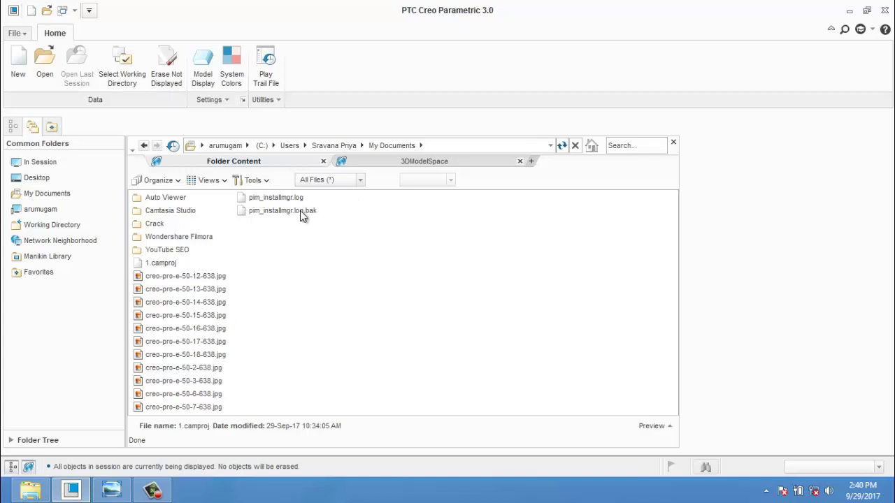
Step: Create a new Sketch-type file named 1
left_click(17, 33)
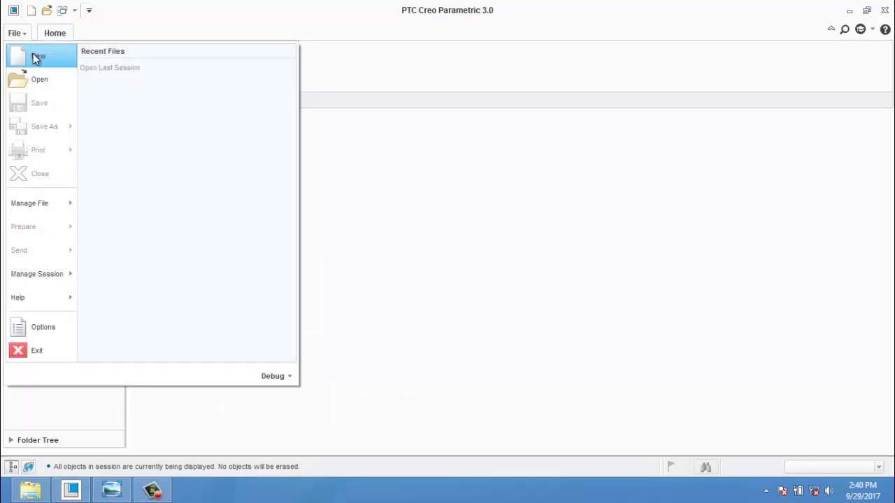
left_click(33, 55)
left_click(383, 176)
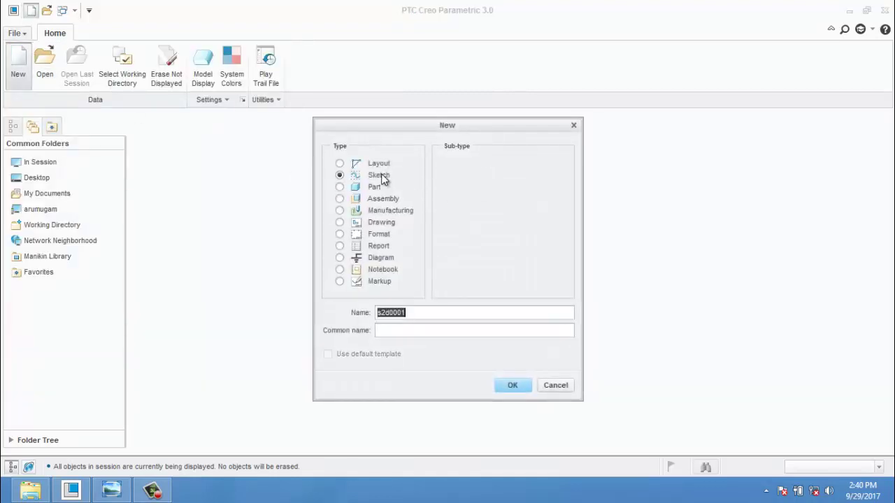
type("1")
left_click(511, 380)
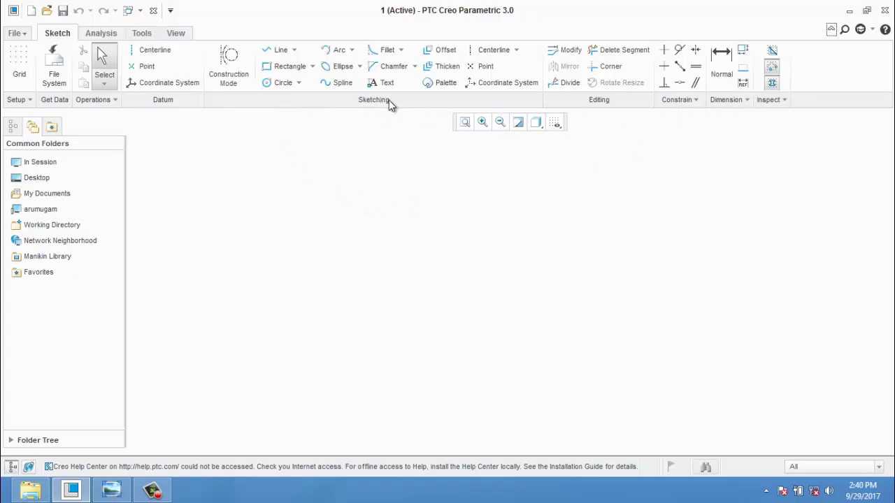
Step: Draw a five-line stepped Line Chain, dimensioned 7.80, 2.13, 3.02 and 3.28
left_click(294, 50)
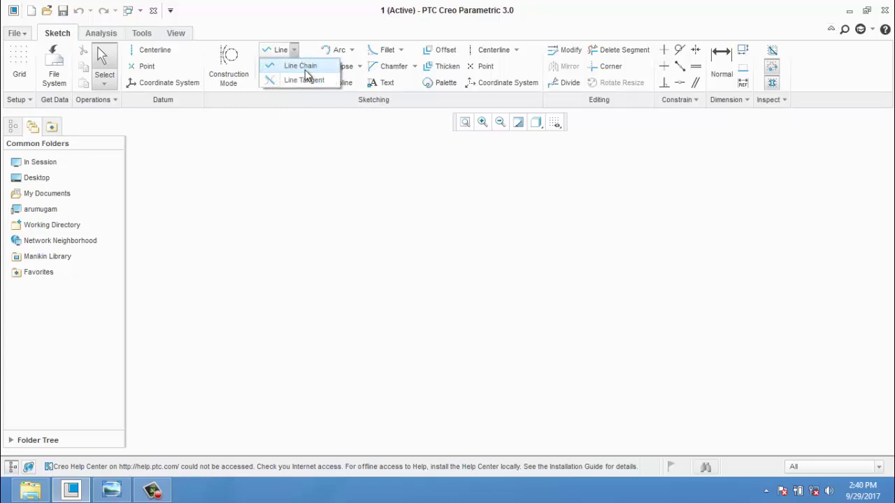
left_click(304, 70)
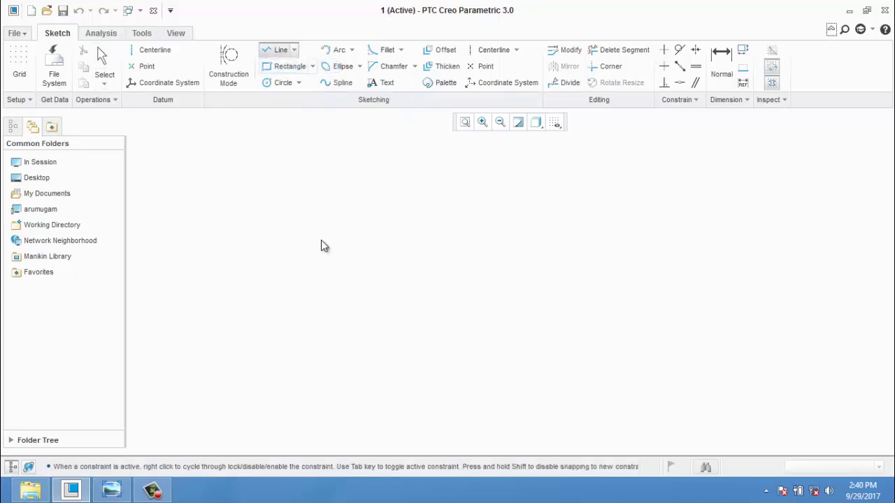
left_click(294, 50)
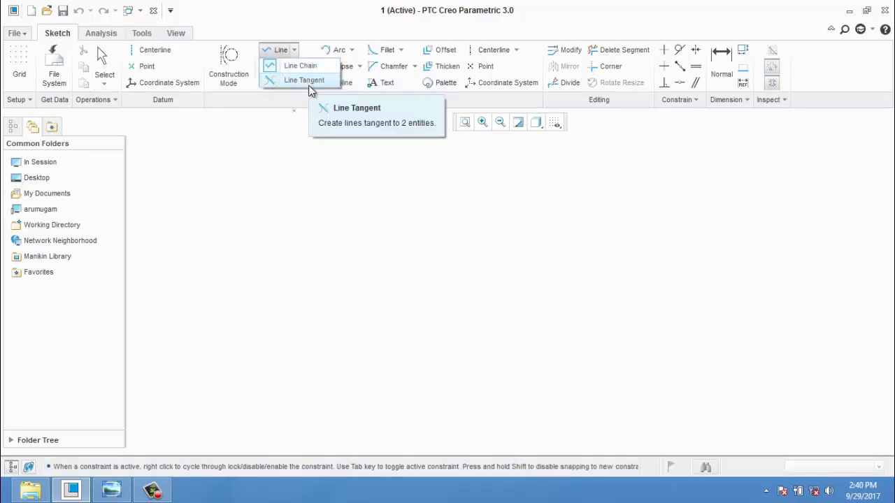
left_click(302, 67)
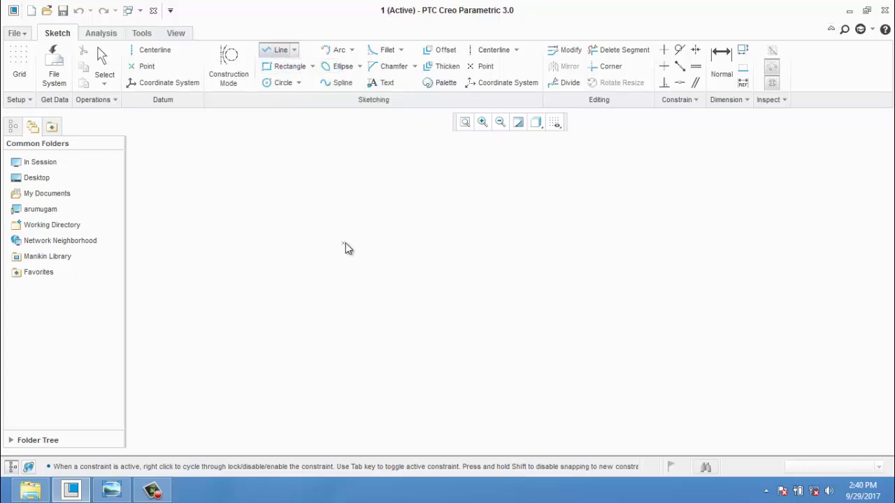
left_click(344, 242)
left_click(504, 286)
left_click(566, 286)
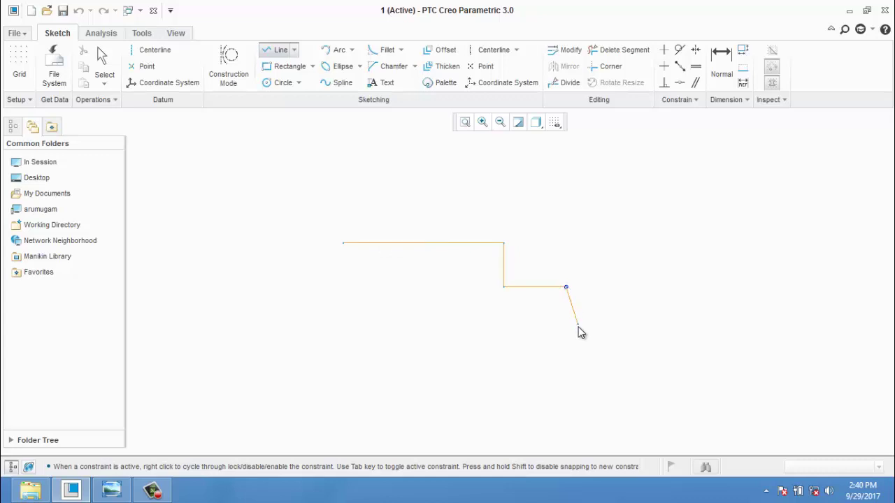
left_click(567, 331)
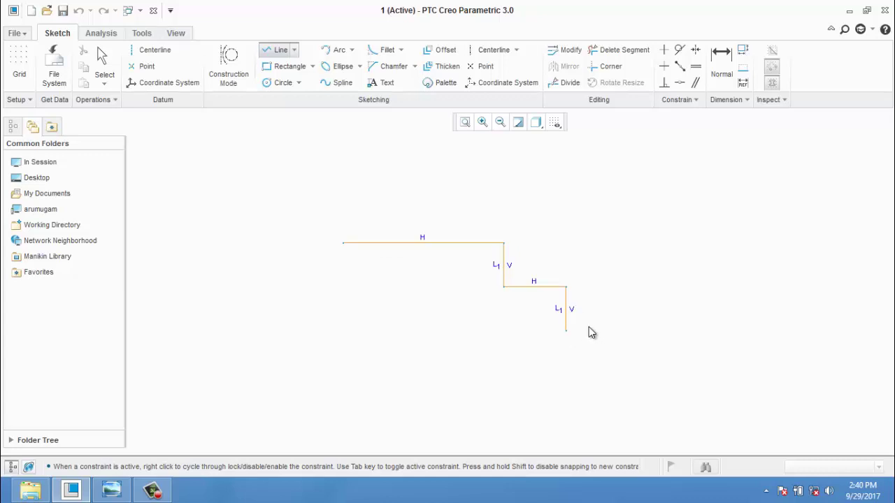
left_click(633, 338)
middle_click(647, 335)
middle_click(647, 300)
middle_click(342, 379)
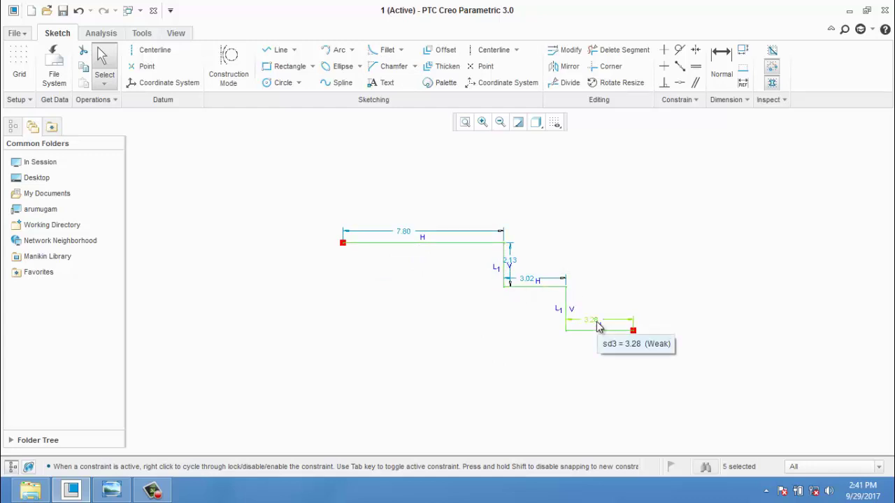
Step: Change the top line's 7.80 dimension to 8 and the 3.02 step dimension to 6
double_click(409, 233)
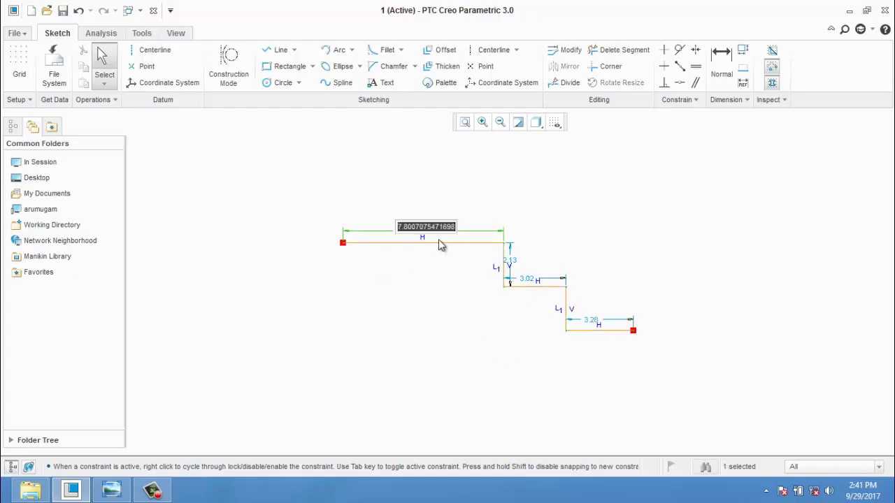
type("8")
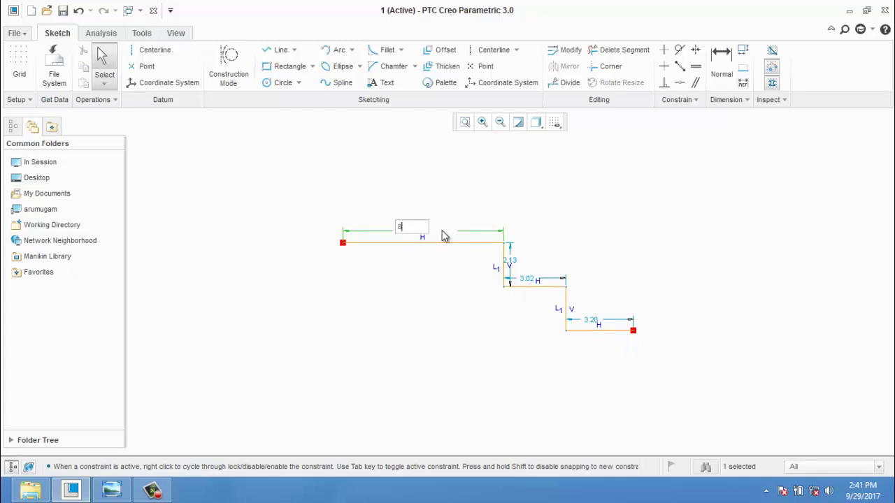
key("Return")
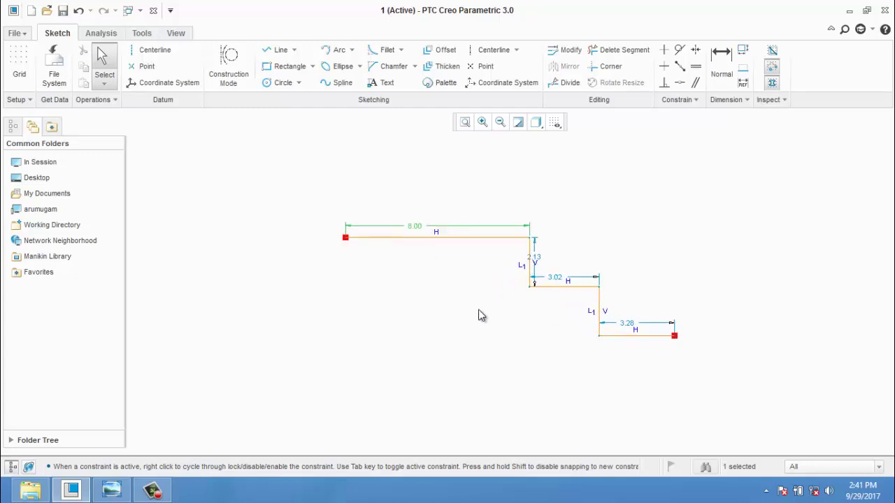
left_click(365, 281)
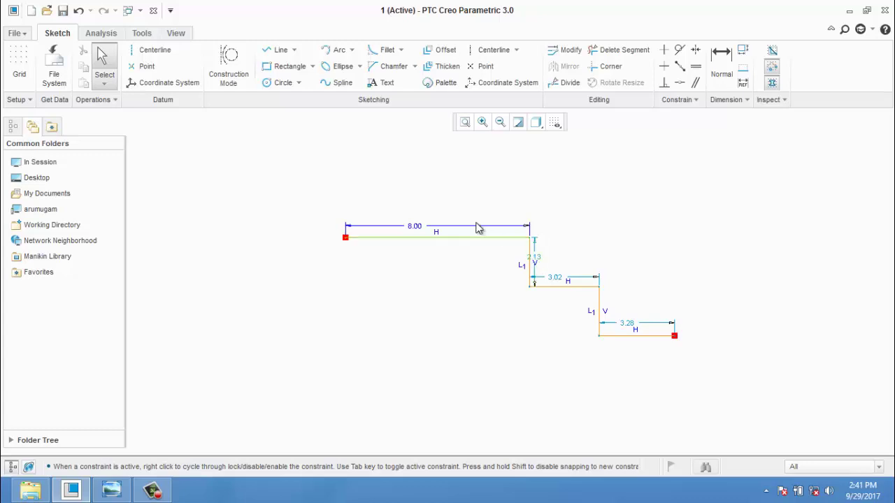
left_click(431, 238)
left_click(563, 279)
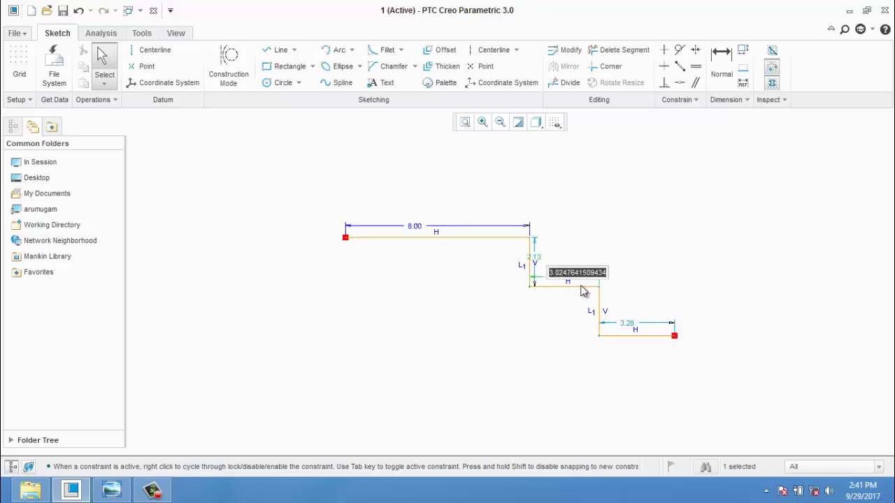
type("6")
key("Return")
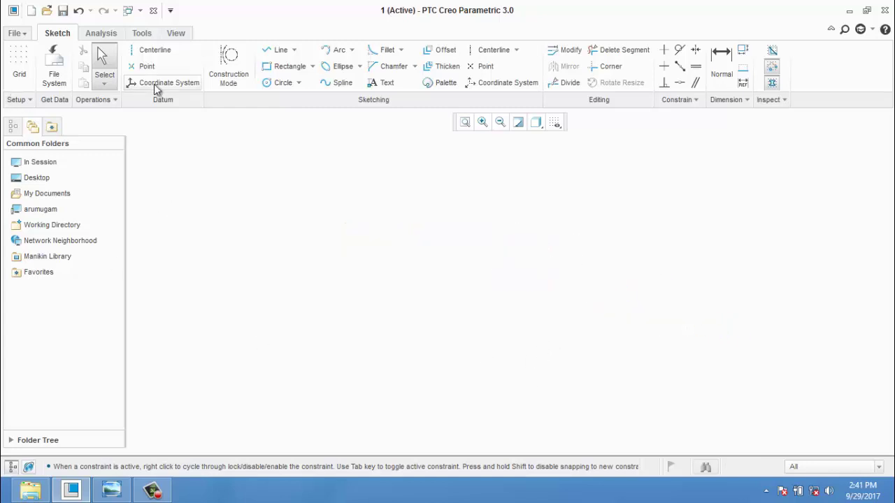
Step: Draw a closed four-sided line chain that returns to its starting corner
left_click(286, 51)
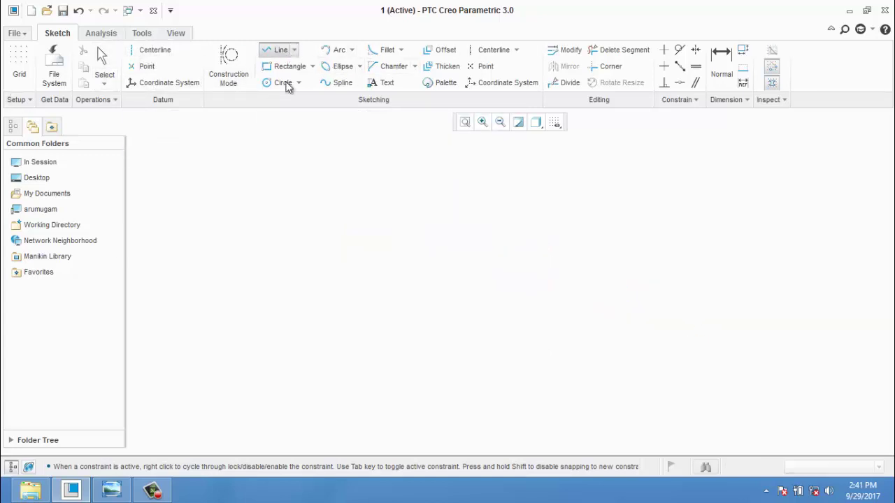
left_click(329, 260)
left_click(423, 260)
left_click(423, 322)
left_click(334, 322)
left_click(329, 260)
middle_click(455, 325)
middle_click(455, 326)
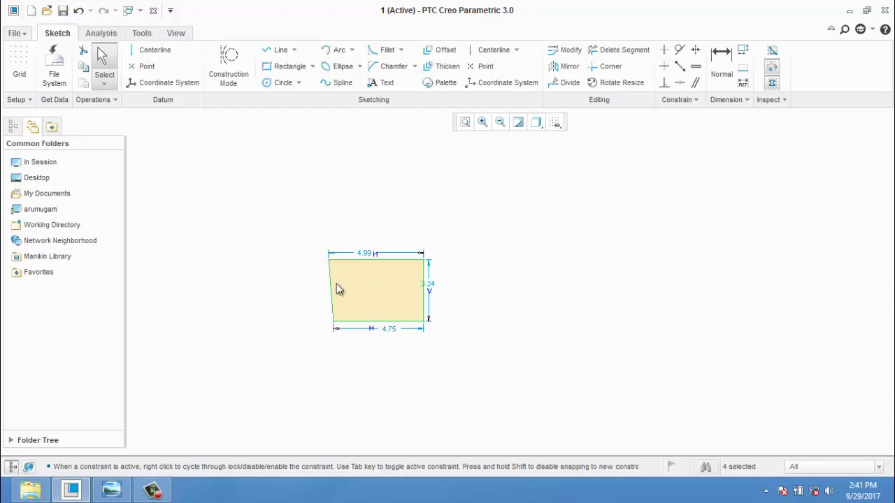
Step: Toggle Shade Closed Loops off and on to check the loop is shaded
left_click(773, 84)
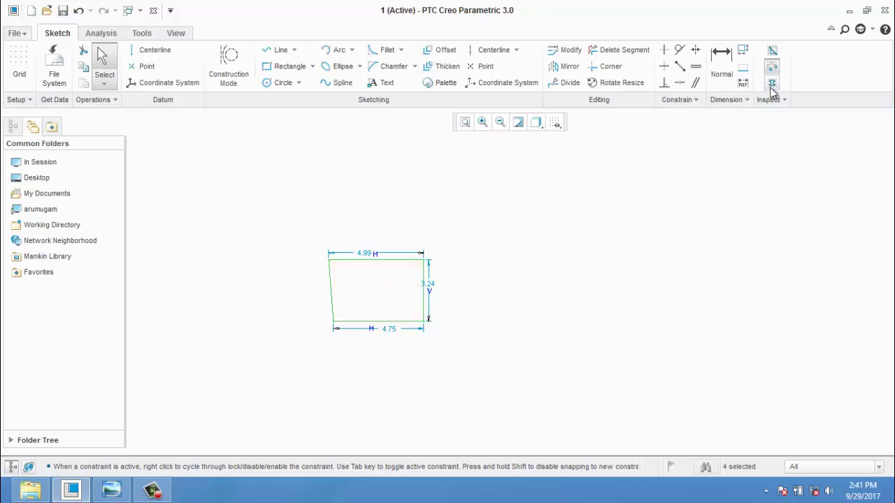
left_click(771, 86)
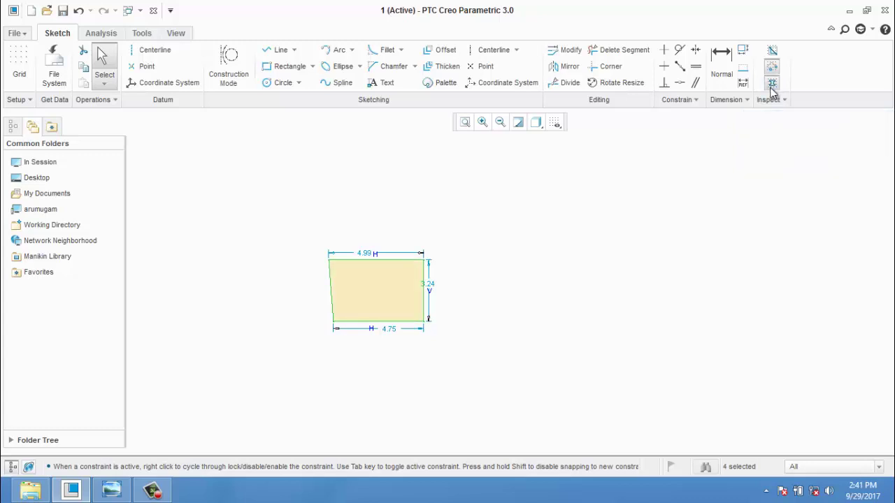
left_click(773, 85)
left_click(772, 85)
Step: Draw an open four-line chain to the right of the closed shape
left_click(294, 50)
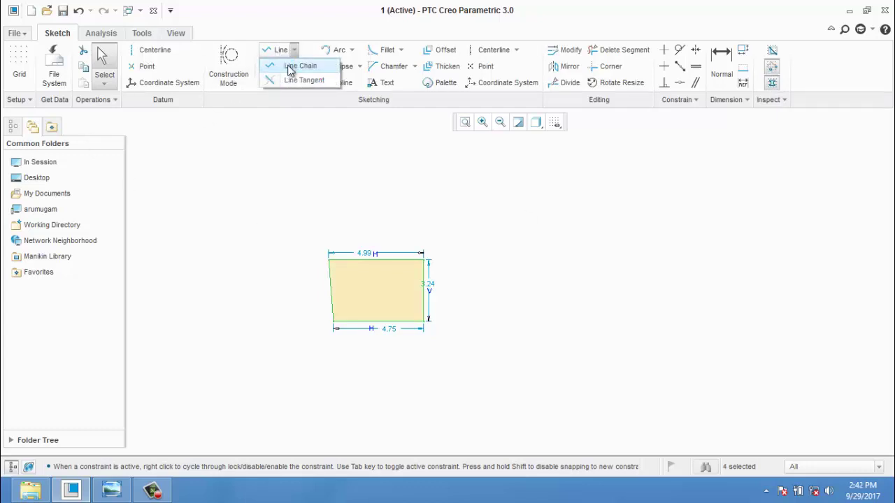
left_click(289, 67)
left_click(500, 294)
left_click(500, 239)
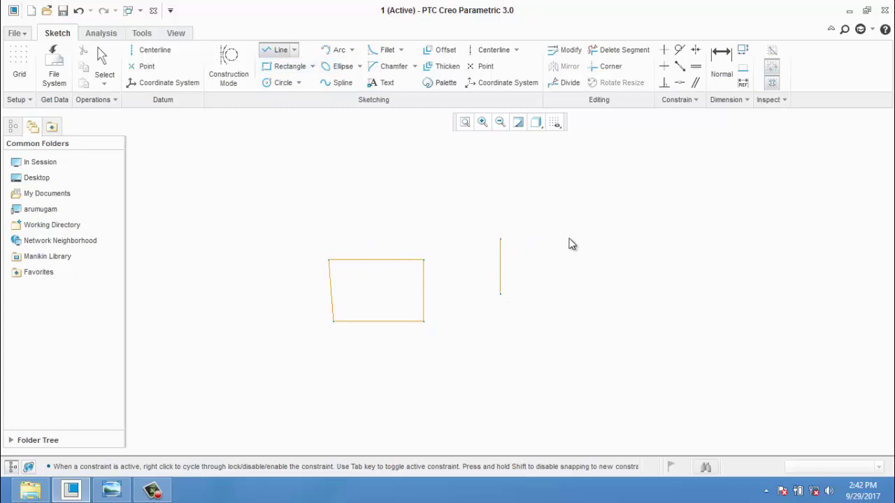
left_click(569, 239)
left_click(569, 289)
left_click(509, 295)
middle_click(507, 349)
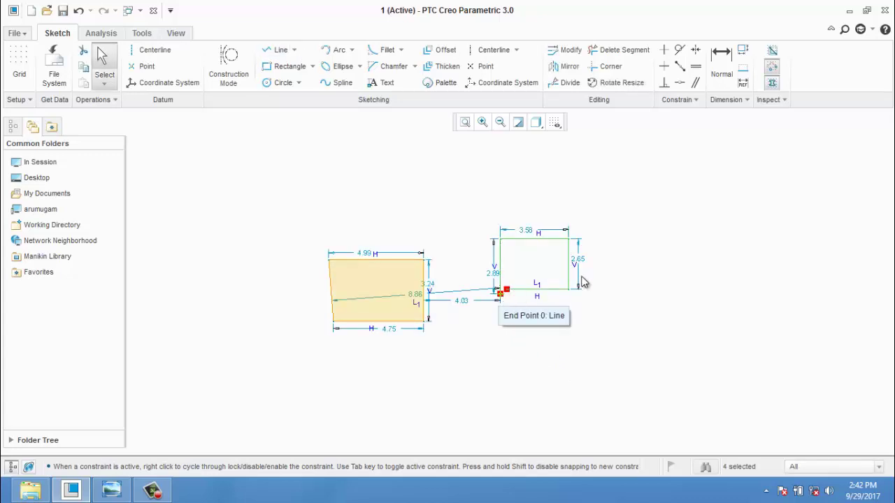
Step: Toggle Highlight Open Ends and Shade Closed Loops, then box-select and delete the whole sketch
left_click(772, 73)
left_click(772, 72)
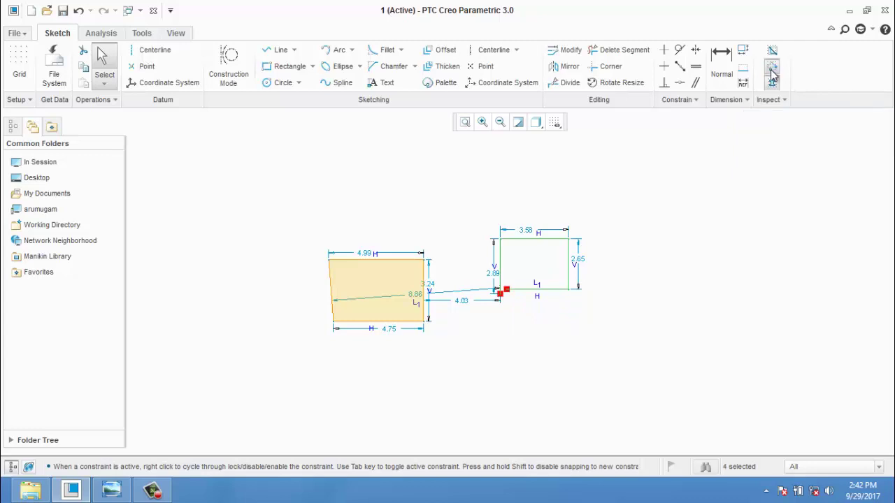
left_click(772, 70)
left_click(772, 70)
left_click(774, 86)
left_click(773, 86)
left_click(773, 66)
left_click(773, 67)
mouse_move(282, 163)
left_mouse_down()
mouse_move(843, 439)
mouse_move(712, 382)
left_mouse_up()
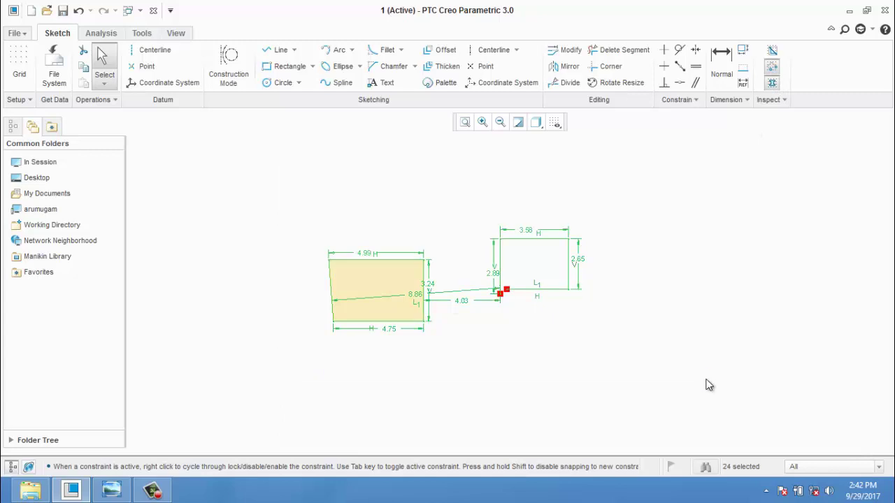
key("Delete")
Step: Draw a large circle on the left and a small circle on the right
left_click(294, 49)
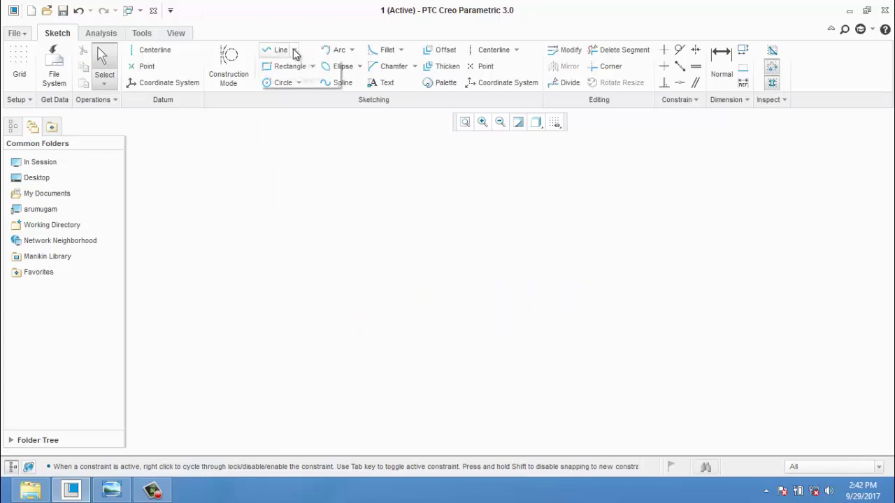
left_click(301, 81)
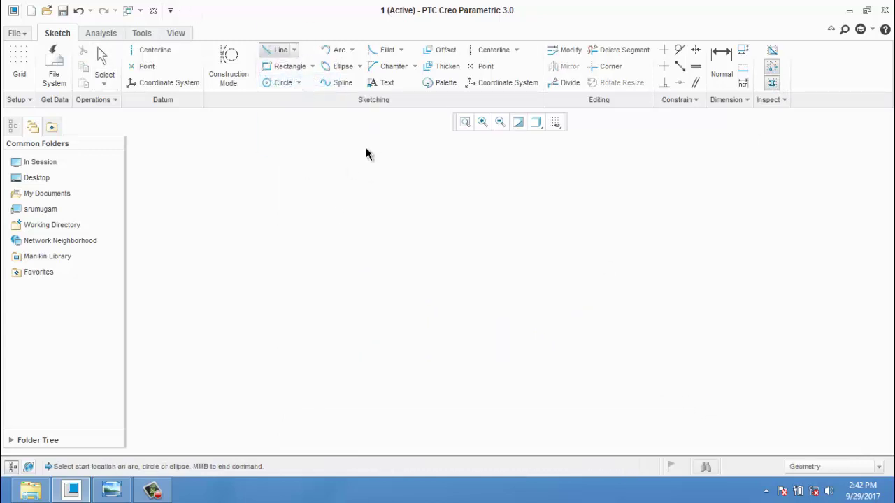
left_click(279, 85)
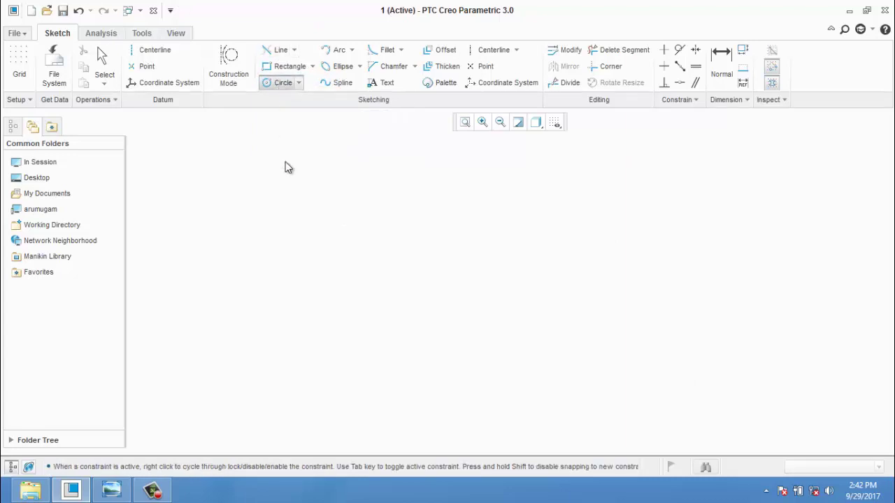
left_click(256, 289)
left_click(296, 358)
left_click(280, 91)
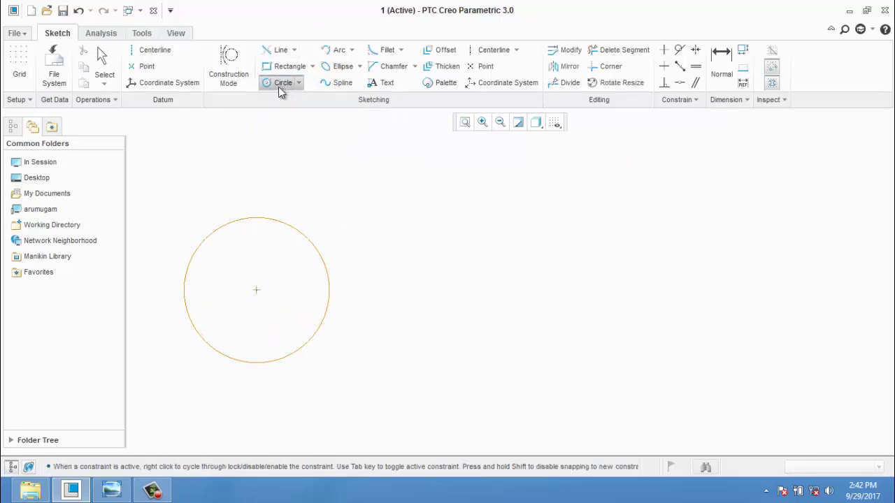
left_click(606, 309)
left_click(620, 327)
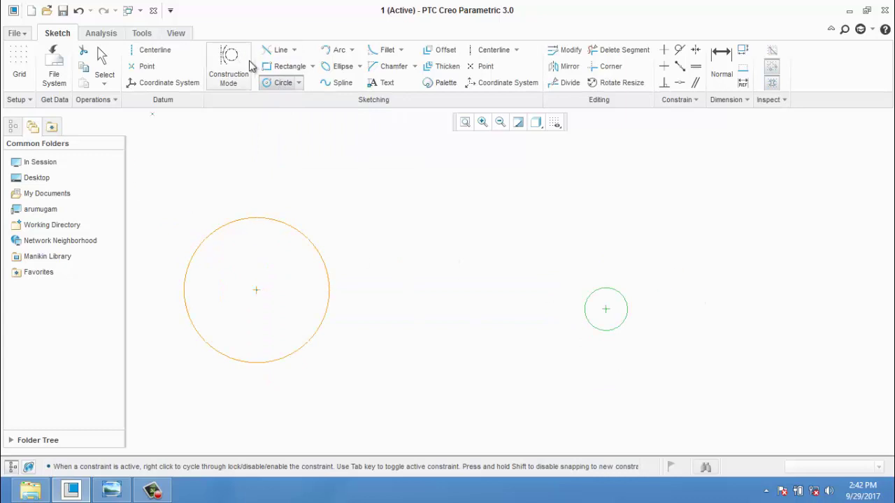
Step: Join the two circles with tangent lines across their tops and bottoms
left_click(281, 50)
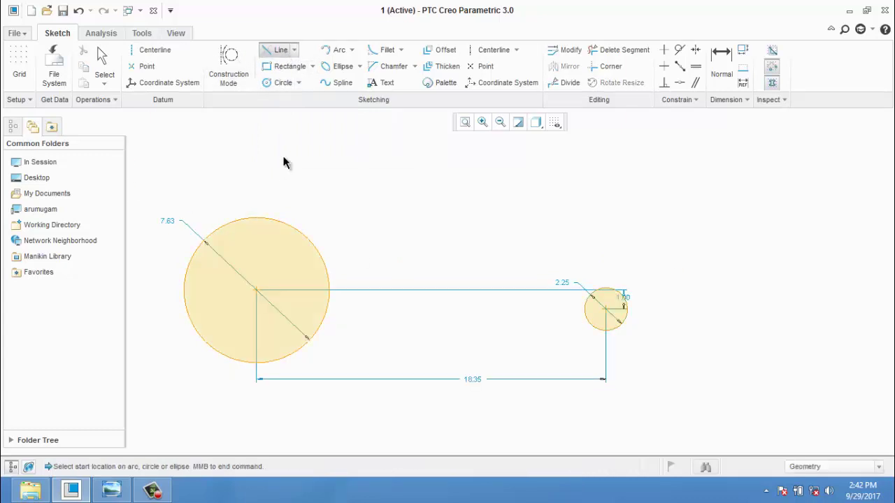
left_click(245, 223)
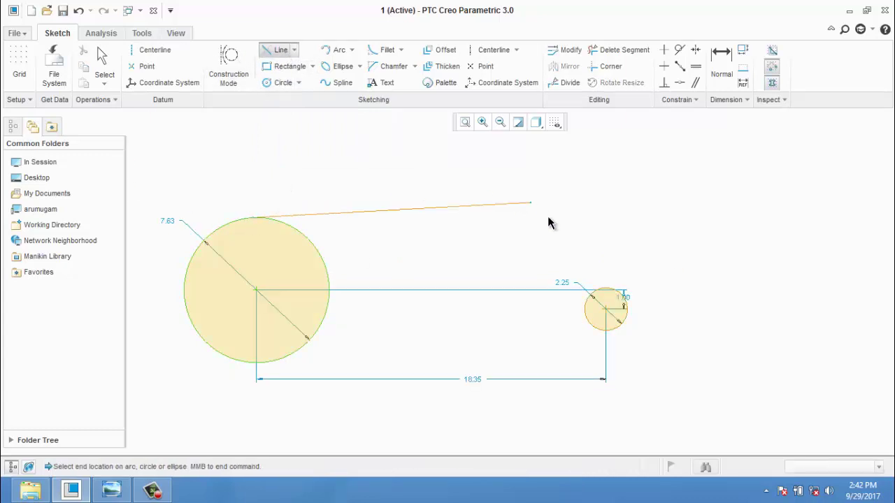
left_click(606, 292)
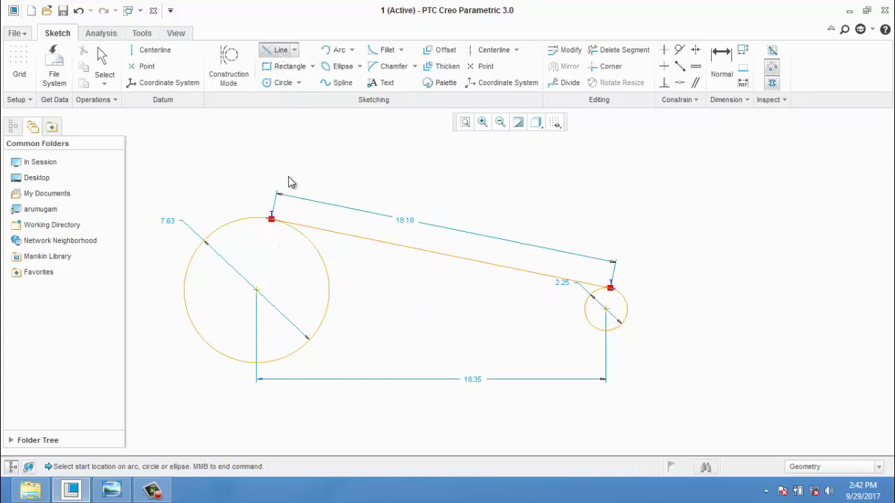
left_click(240, 363)
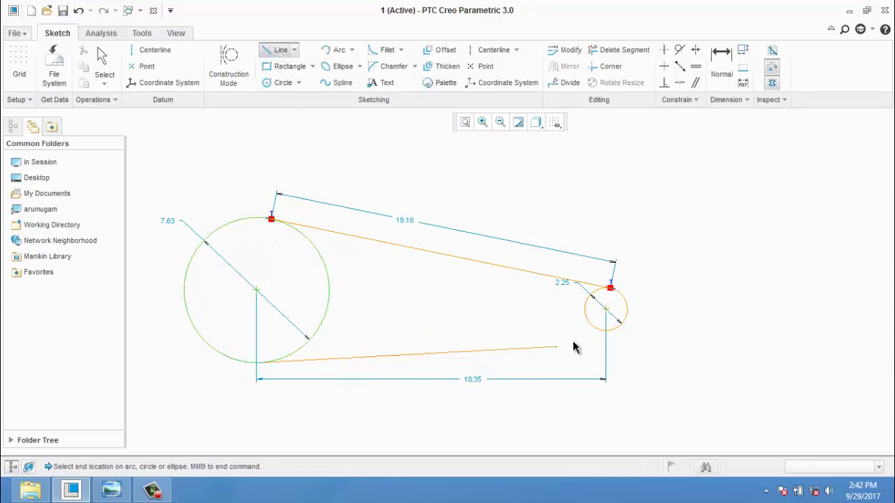
left_click(604, 333)
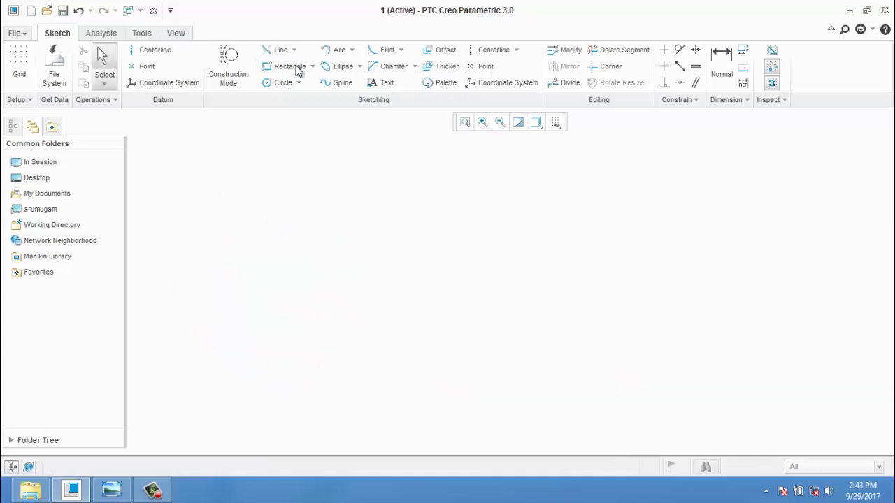
Step: Draw a corner rectangle on the left of the canvas
left_click(314, 66)
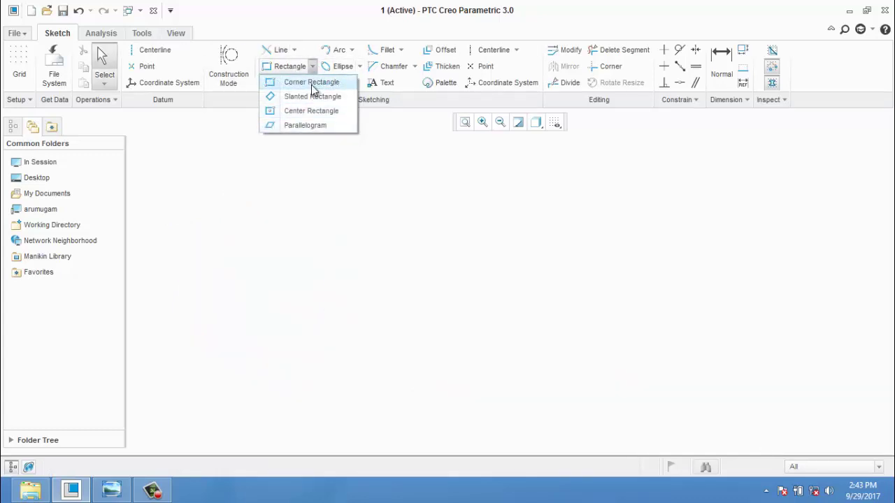
left_click(312, 85)
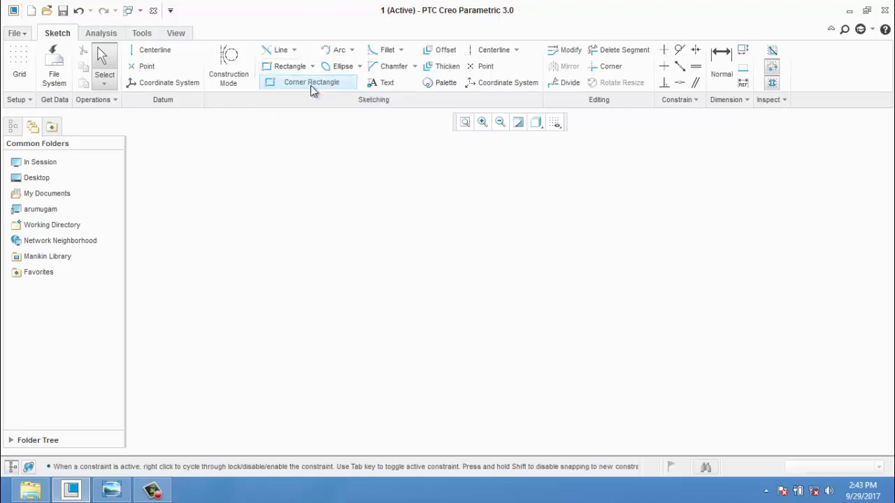
left_click(313, 290)
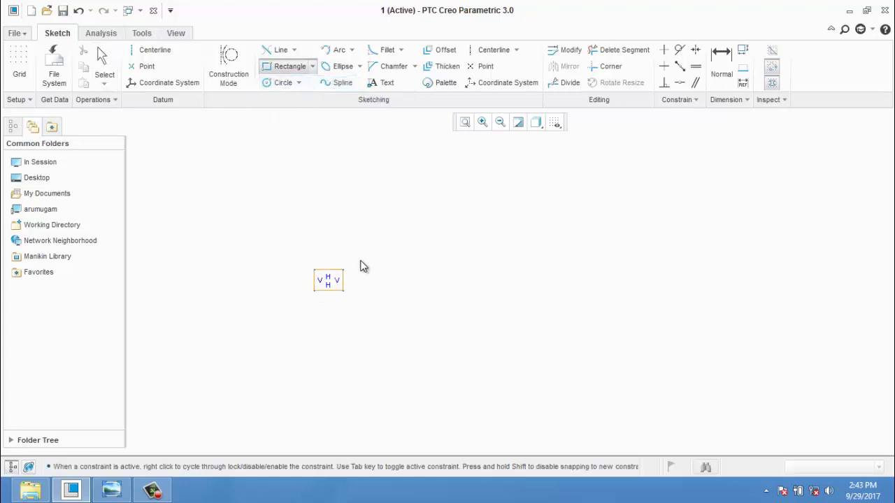
middle_click(529, 225)
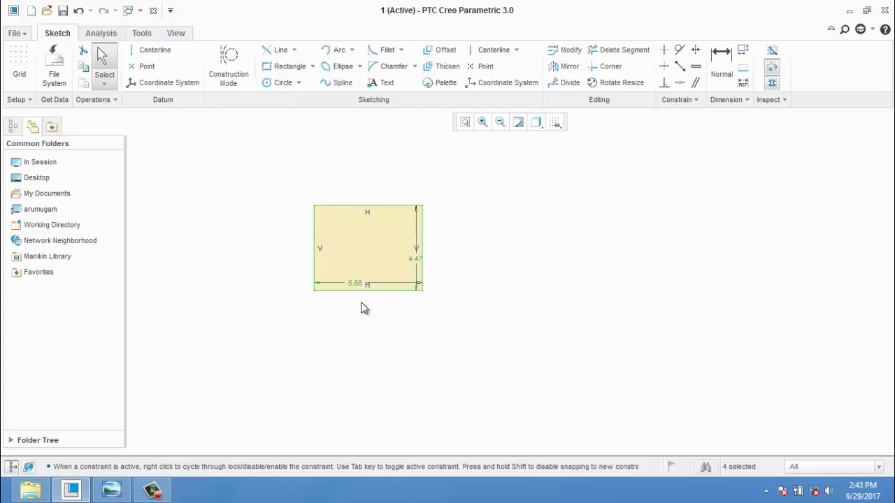
Step: Draw a slanted rectangle from two tilted corners and a width point
left_click(313, 66)
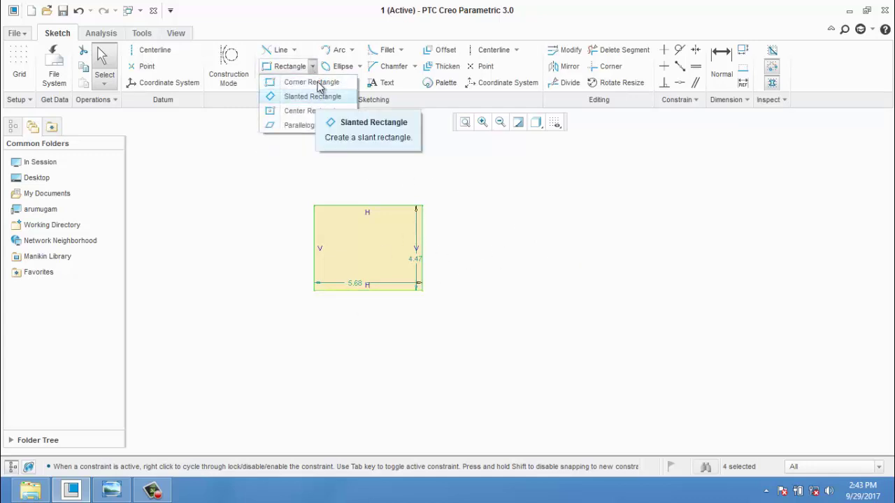
left_click(311, 98)
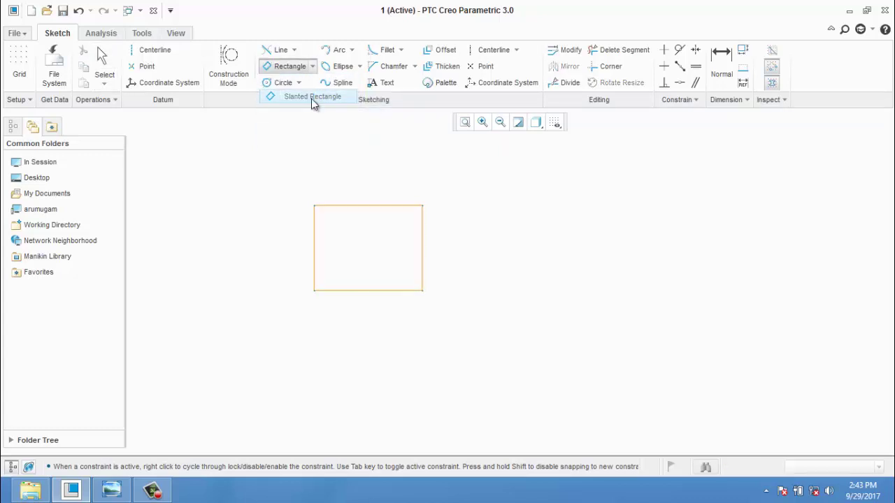
left_click(499, 294)
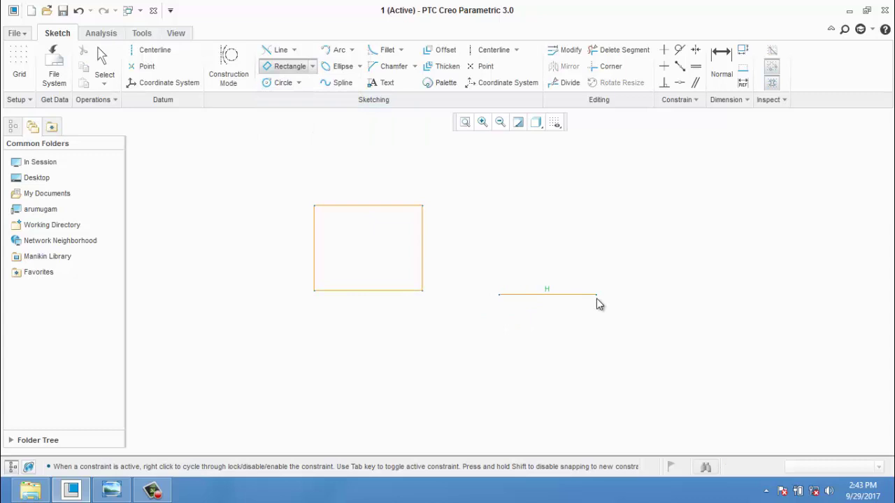
left_click(610, 263)
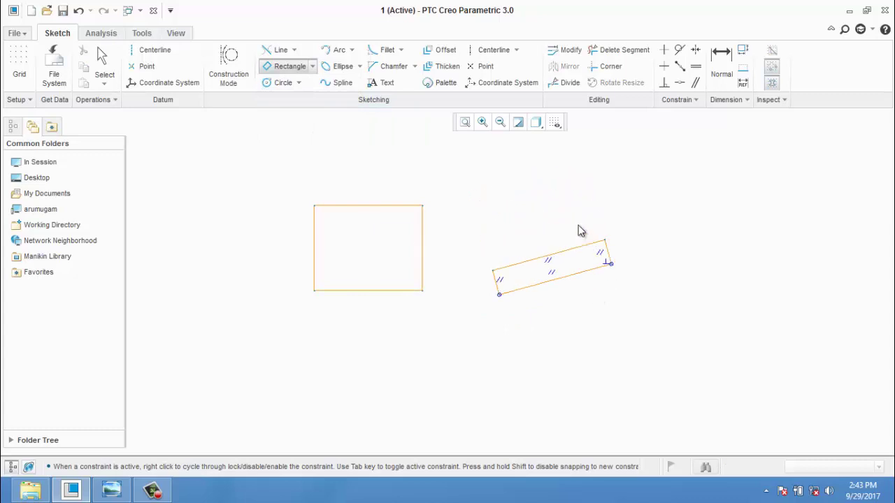
left_click(543, 173)
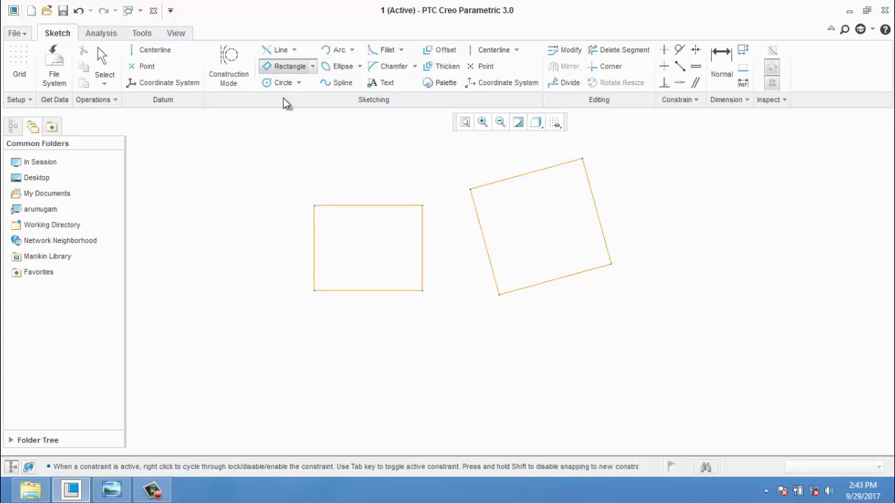
Step: Draw a square from its centre at the lower left
left_click(312, 66)
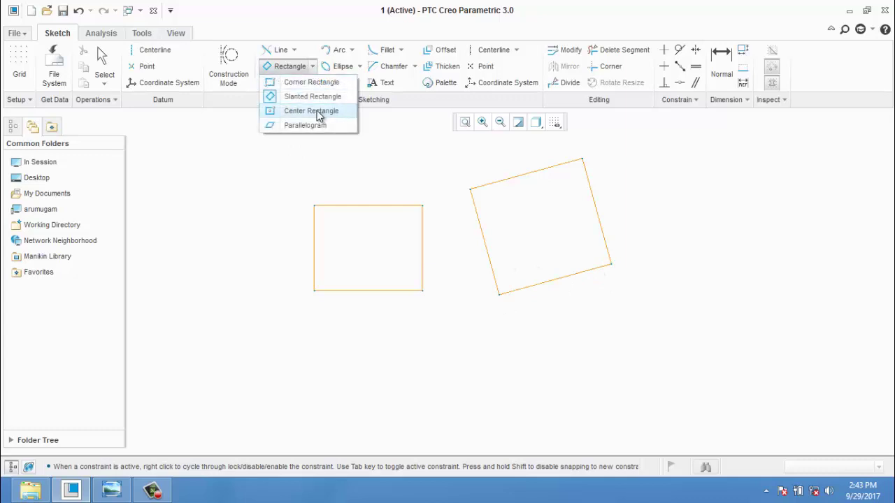
left_click(317, 111)
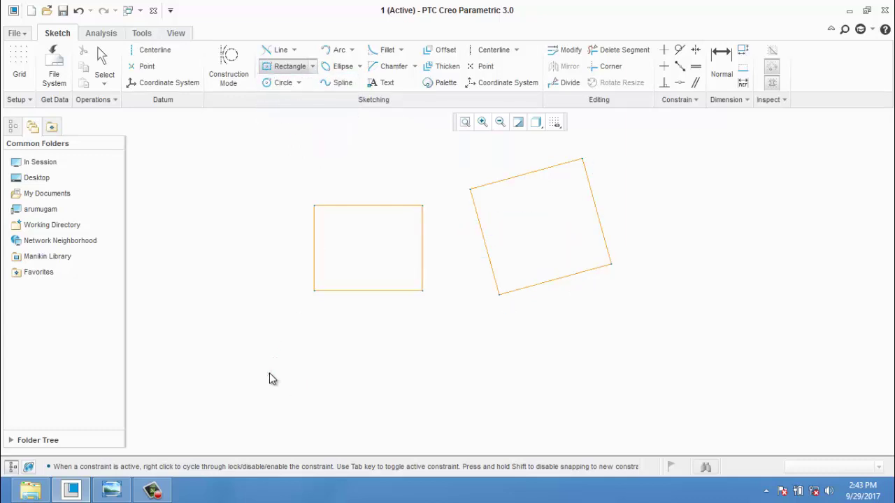
left_click(269, 373)
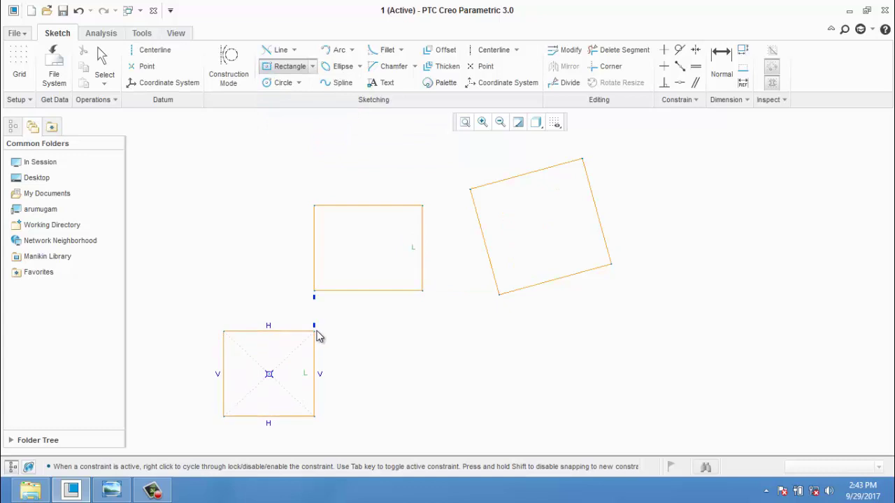
left_click(315, 328)
Step: Draw a parallelogram below the tilted square
left_click(312, 65)
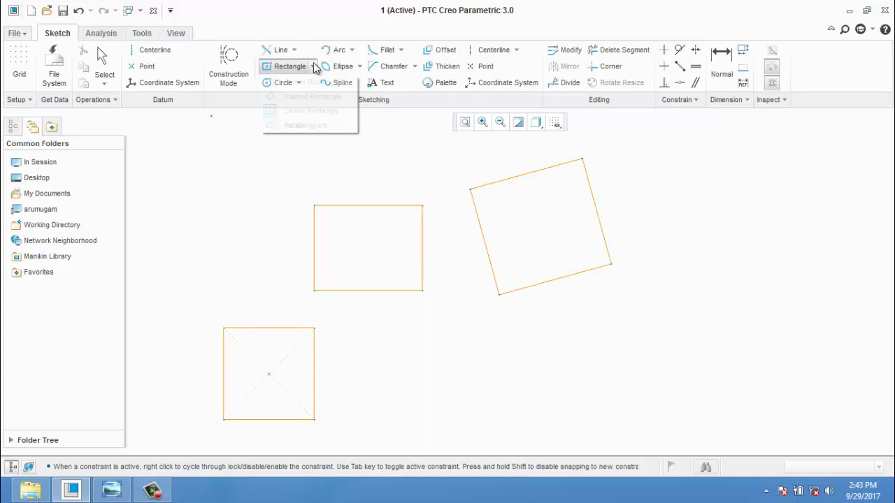
left_click(303, 124)
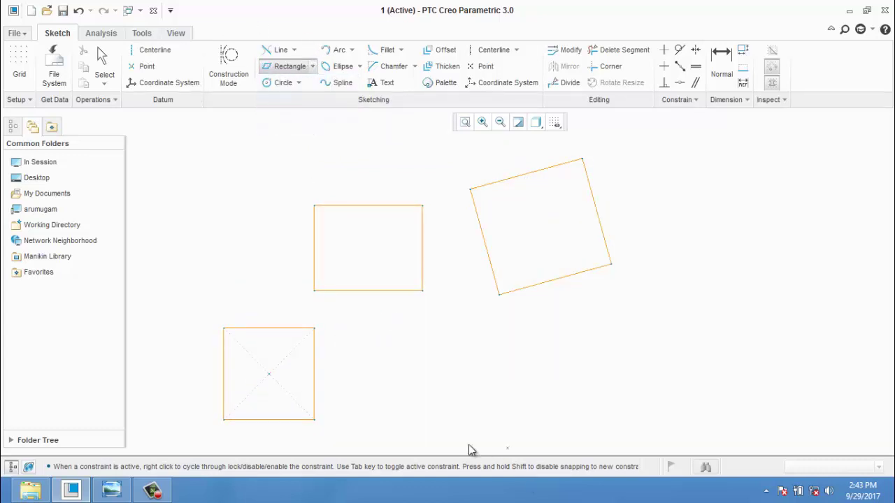
left_click(574, 407)
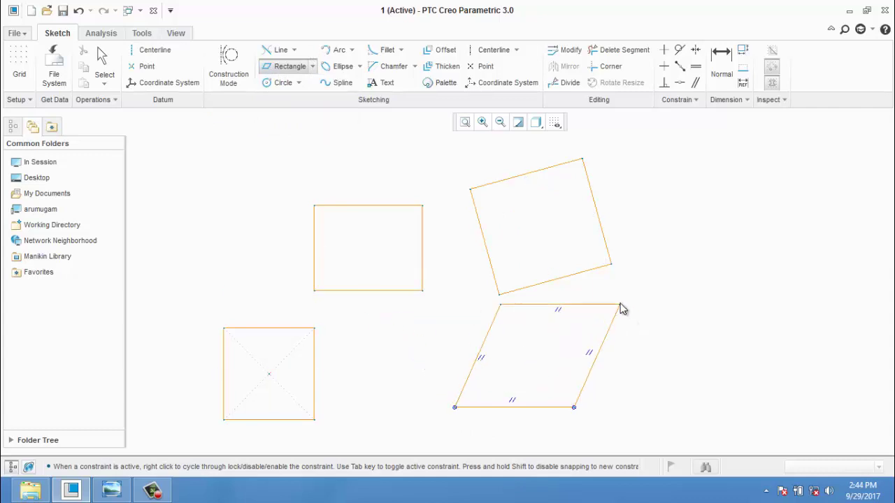
left_click(622, 312)
left_click(619, 313)
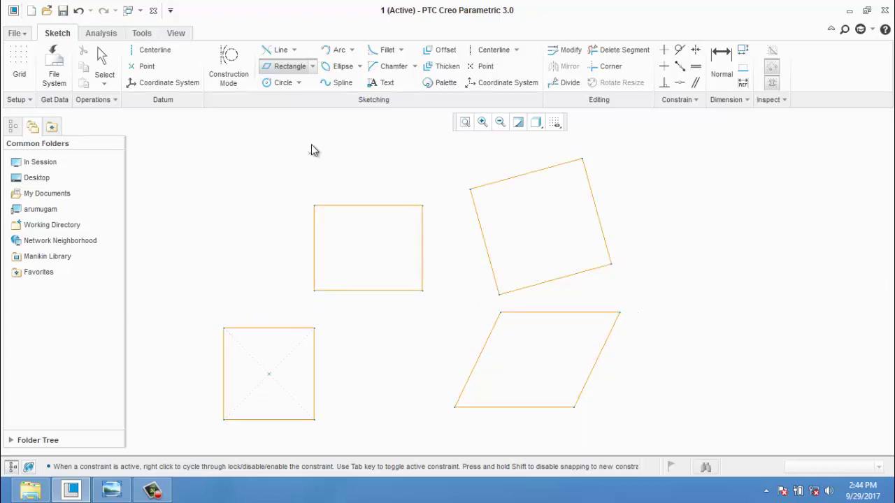
left_click(312, 66)
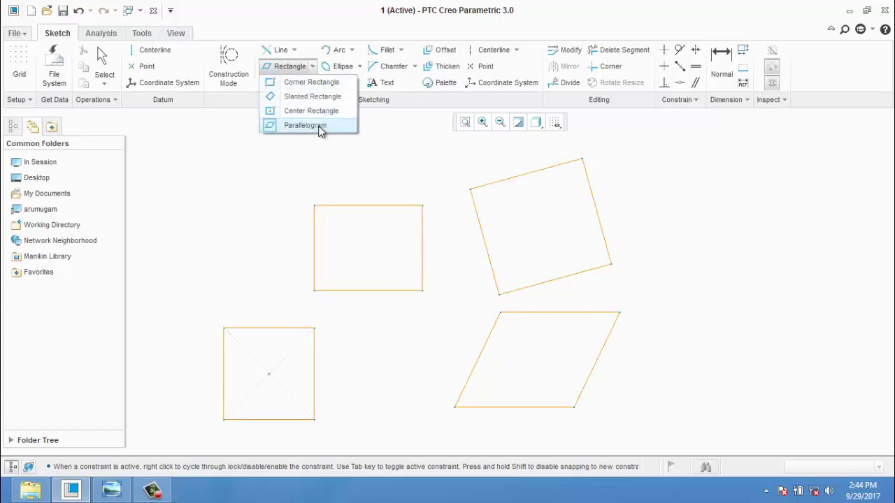
left_click(240, 98)
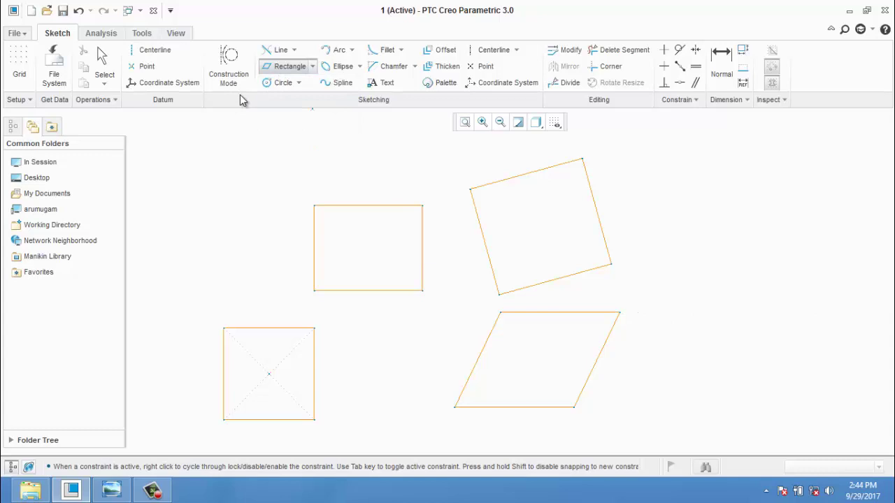
left_click(298, 82)
Step: Draw a centre-and-point circle and set its diameter to 8
left_click(184, 165)
left_click(299, 82)
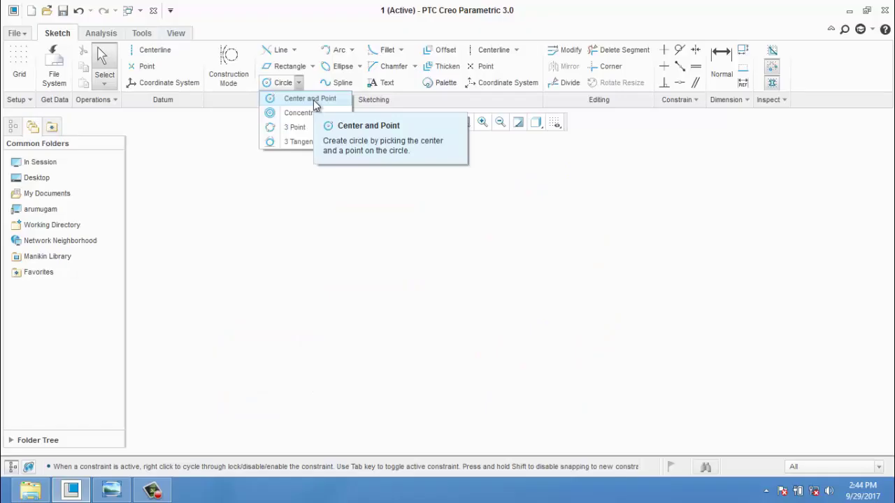
left_click(313, 100)
left_click(368, 289)
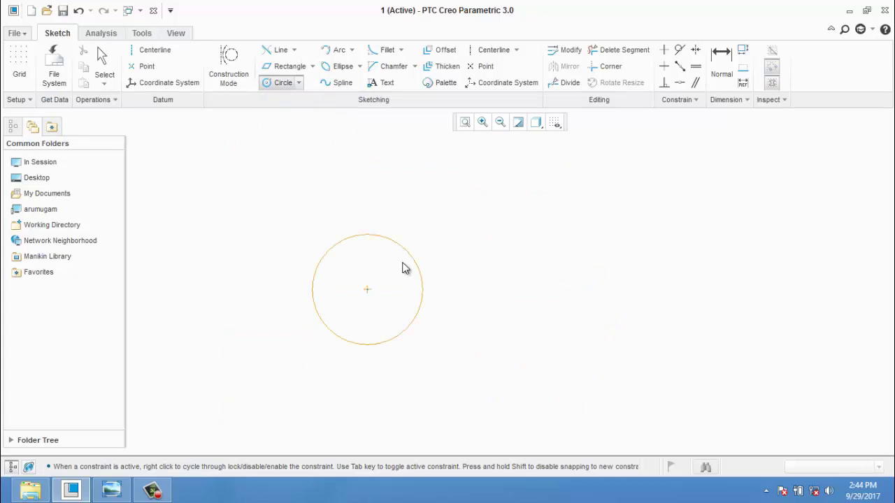
left_click(414, 243)
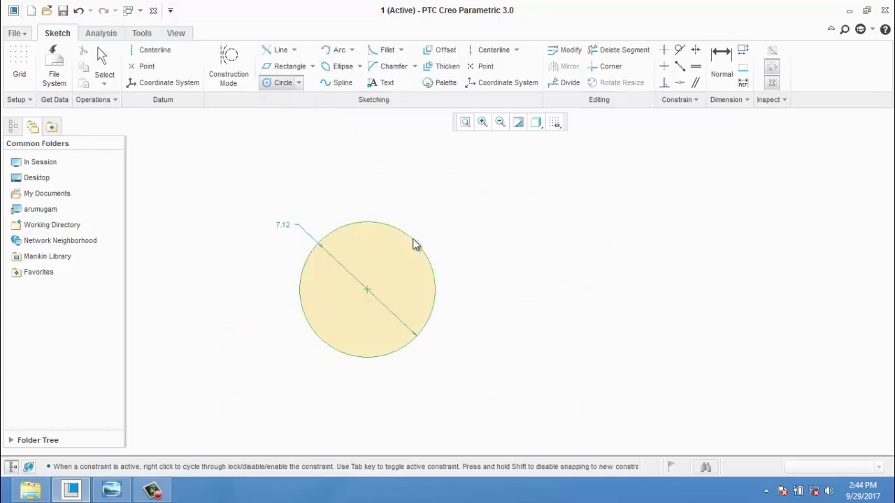
middle_click(450, 264)
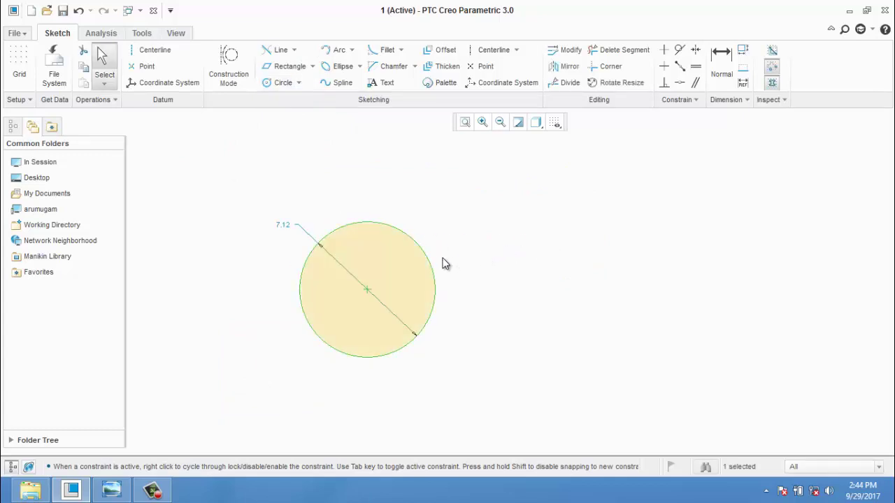
double_click(280, 224)
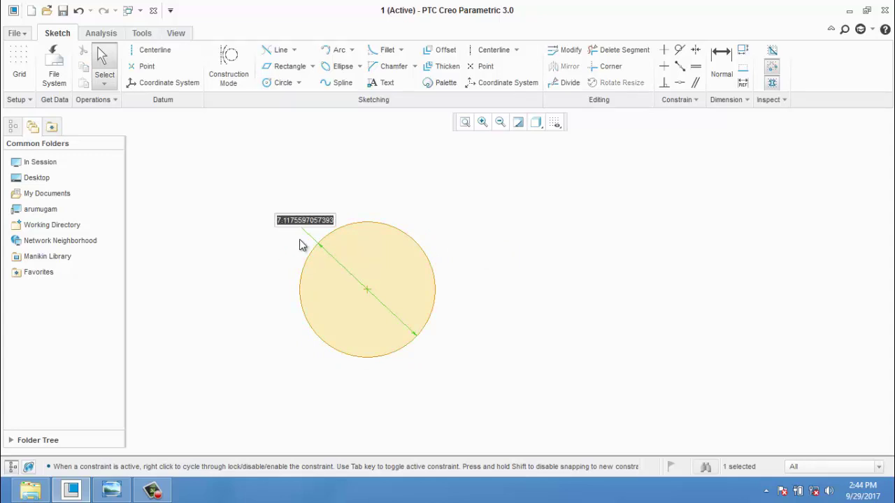
type("8")
key("Return")
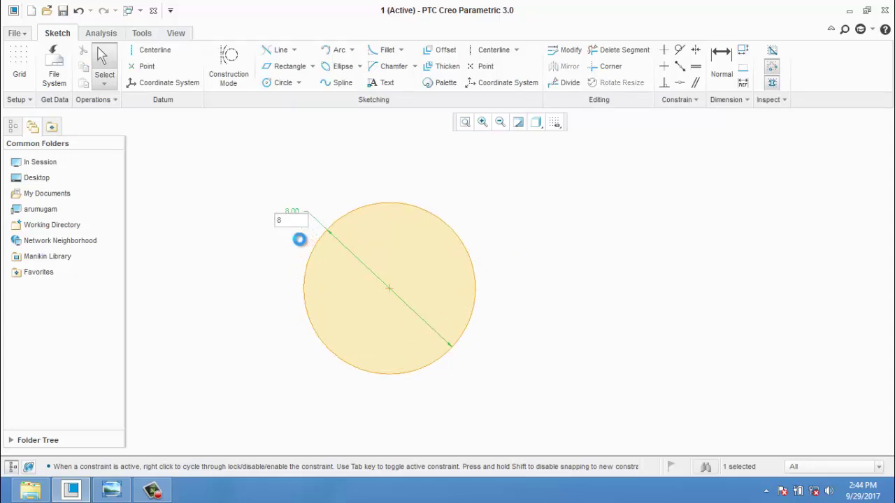
Step: Add concentric circles of 8.73 and 10.64 diameter around the 8.00 circle
middle_click_drag(555, 270, 504, 306, "shift")
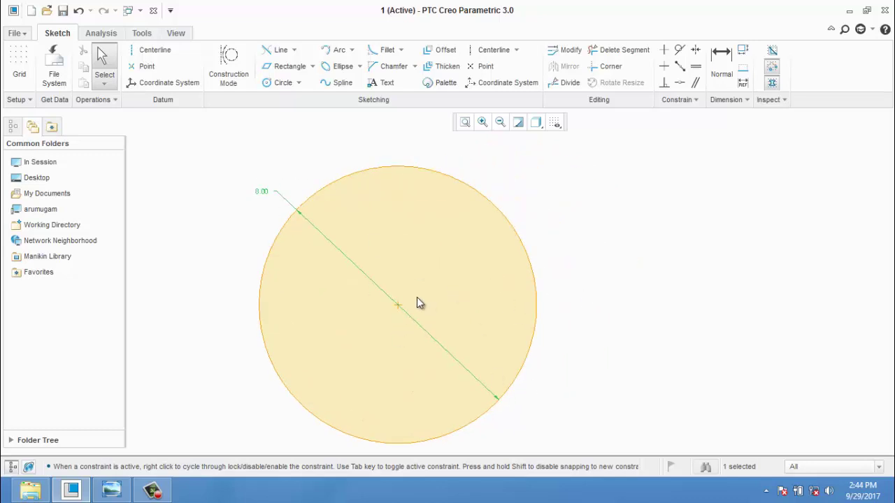
left_click(299, 83)
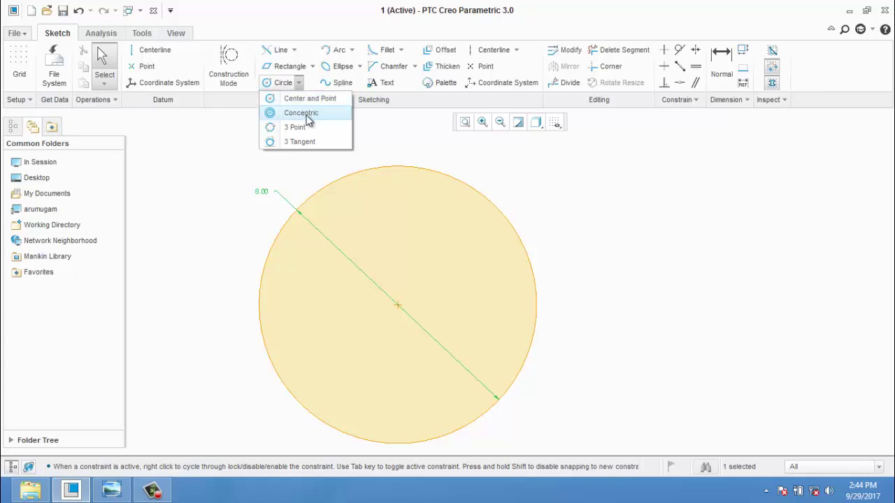
left_click(306, 116)
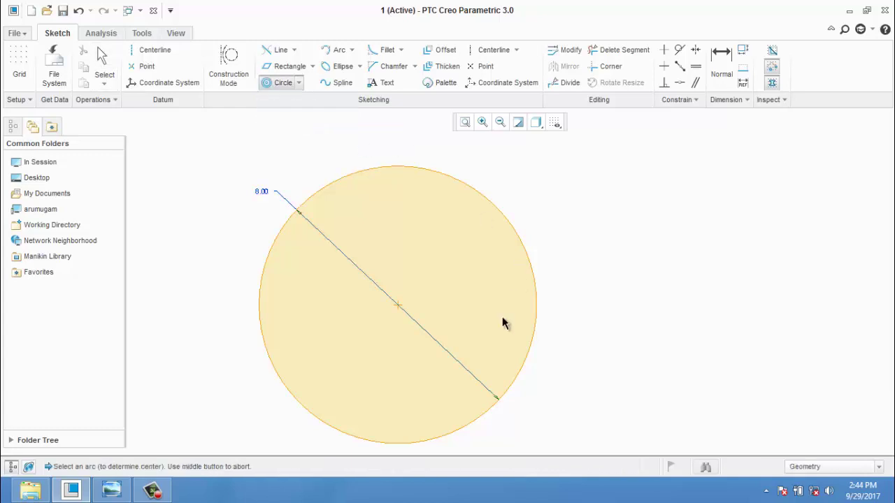
left_click(396, 303)
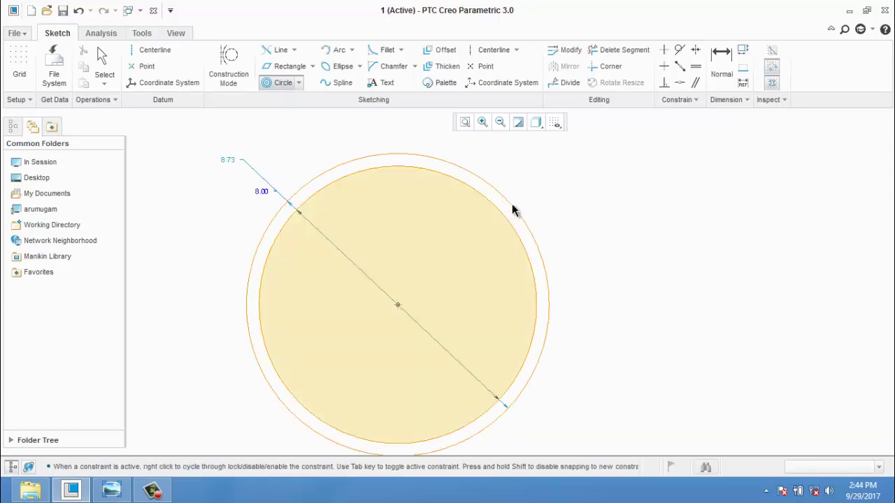
left_click(512, 203)
left_click(538, 183)
left_click(560, 170)
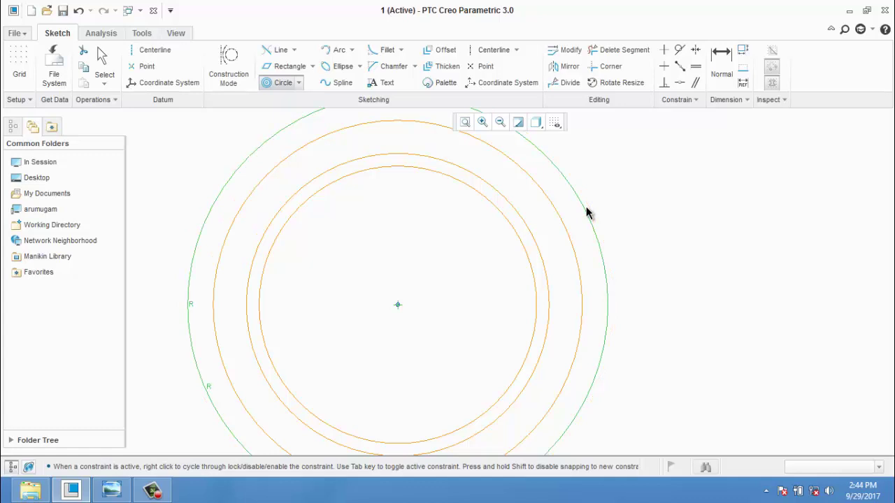
middle_click(585, 212)
middle_click(585, 212)
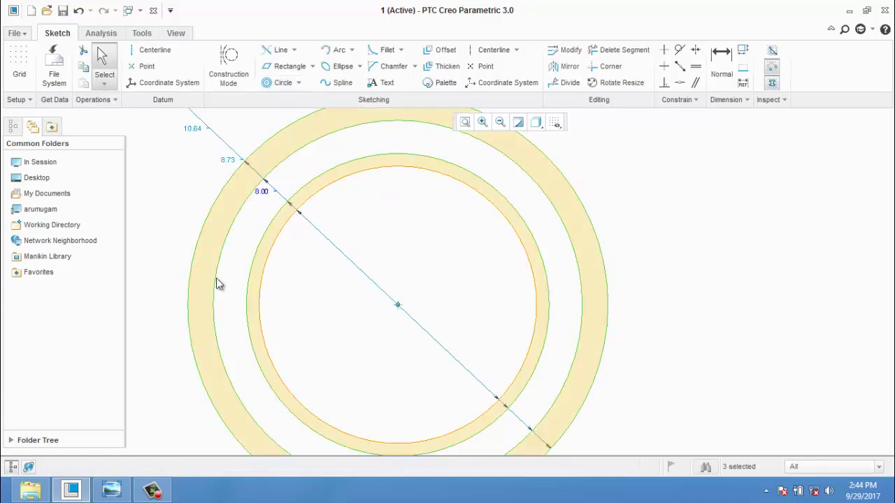
left_click(299, 84)
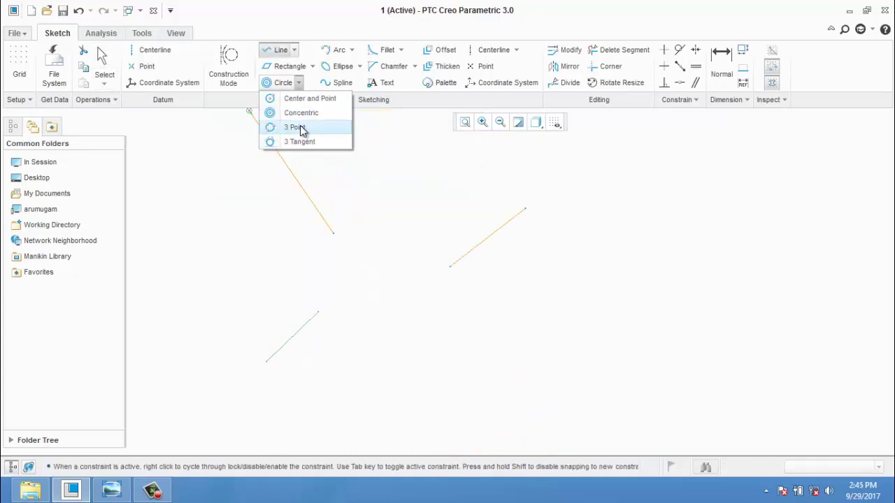
Step: Draw a three-point circle through the ends of the lower, right and upper lines
left_click(299, 126)
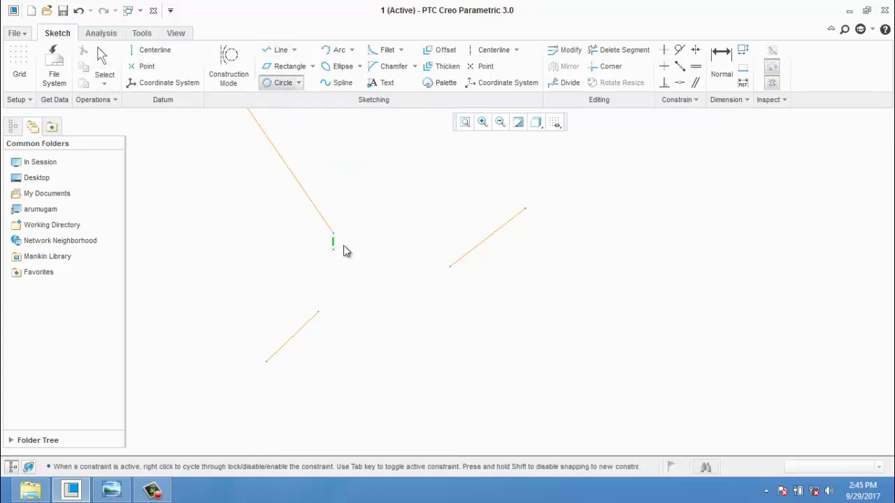
left_click(319, 313)
left_click(450, 267)
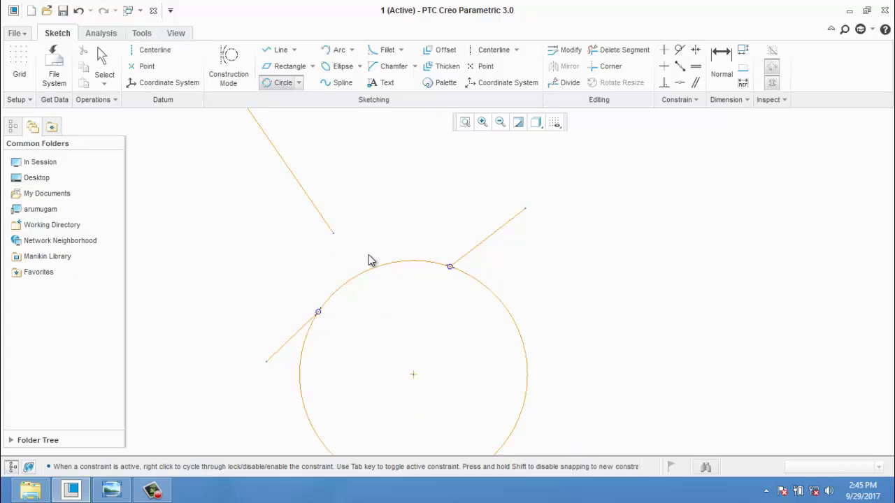
left_click(333, 234)
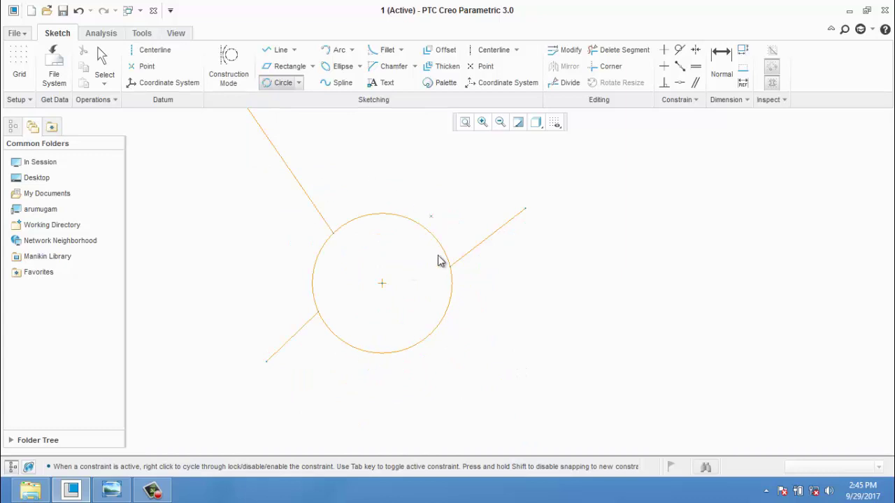
Step: Draw a 3 Tangent circle touching the bottom line, long diagonal and left diagonal
left_click(301, 83)
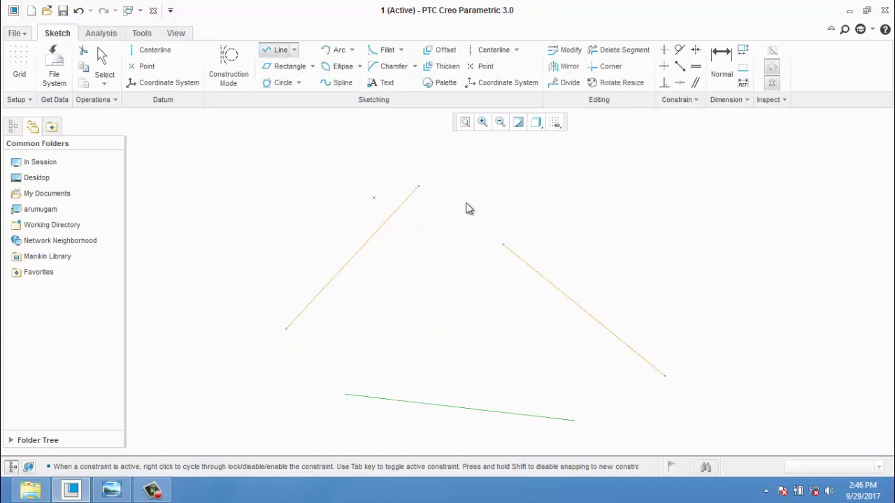
left_click(299, 83)
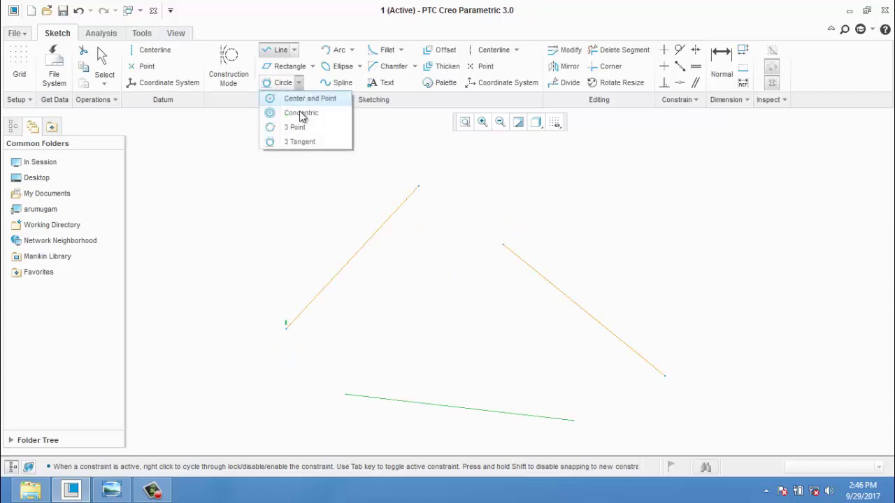
left_click(302, 142)
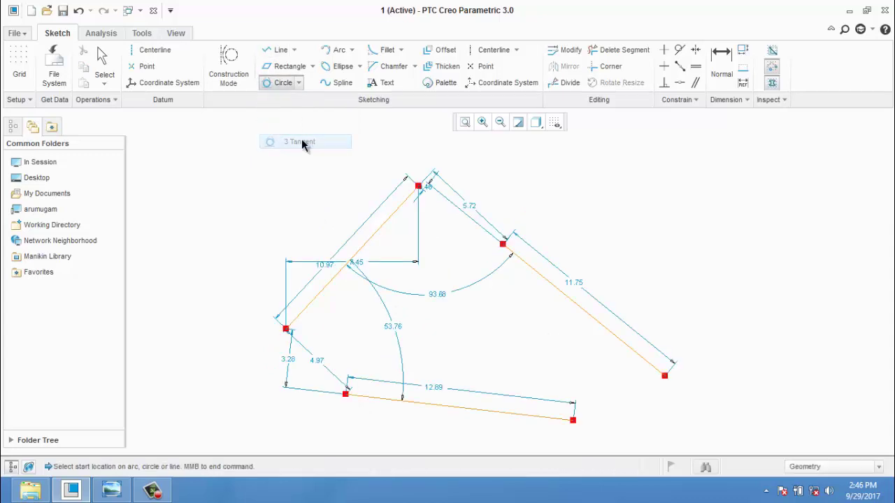
left_click(439, 405)
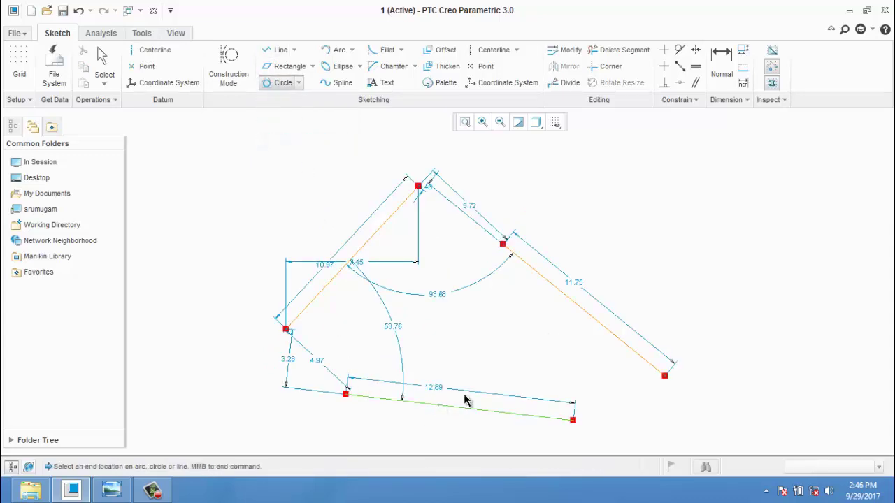
left_click(591, 318)
left_click(374, 249)
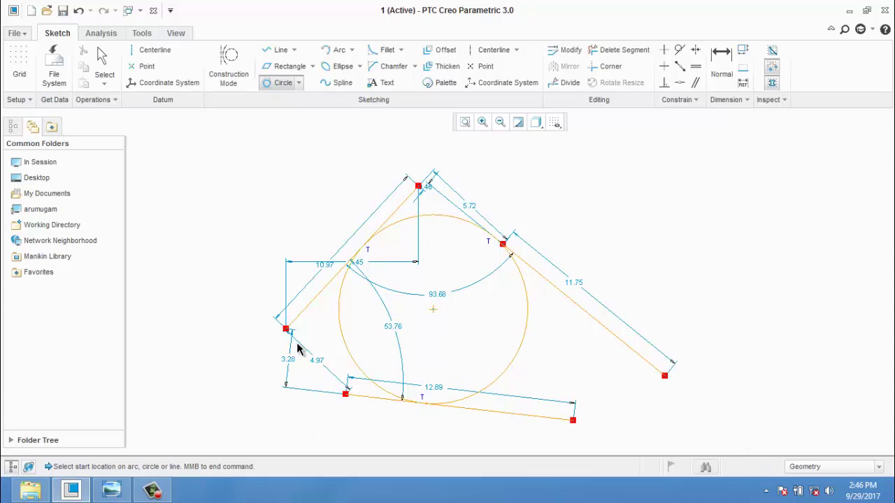
Step: Add a vertical centerline and a three-point semicircle spanning the horizontal centerline
middle_click(333, 235)
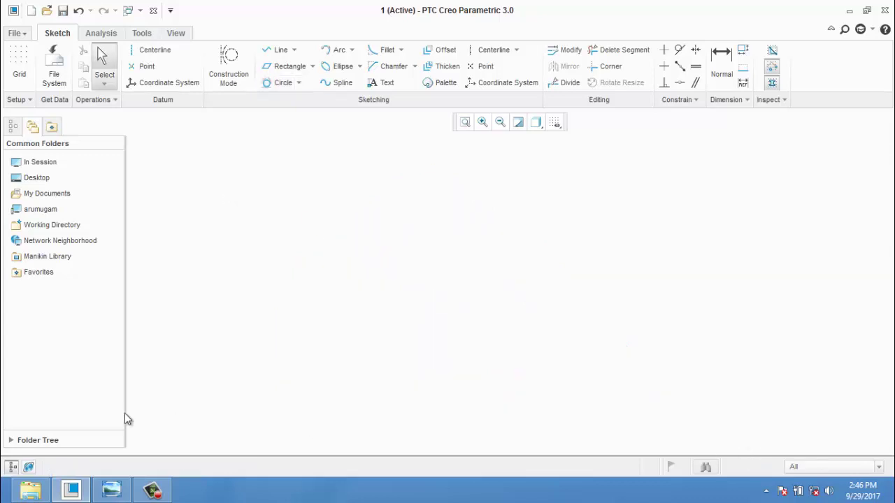
left_click(490, 51)
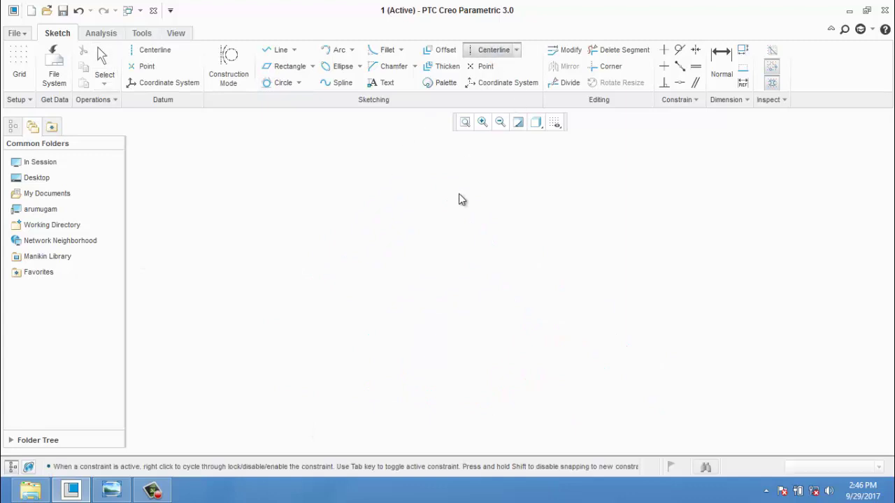
left_click(468, 176)
left_click(467, 304)
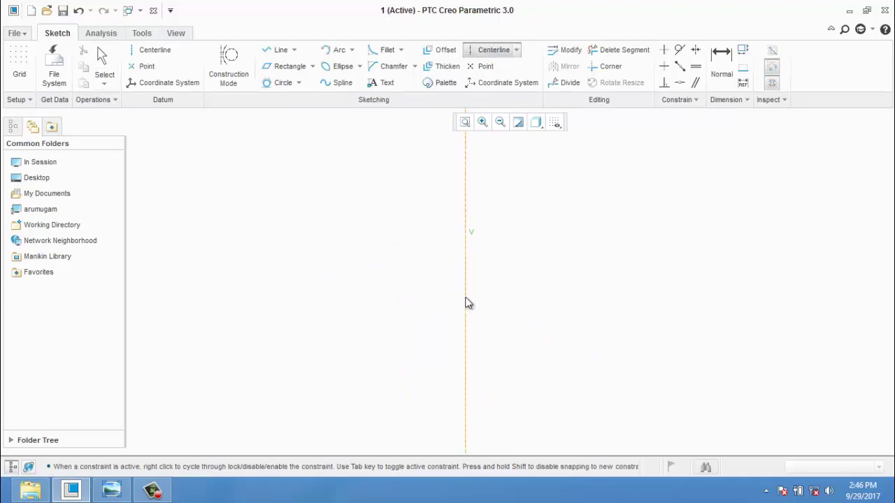
left_click(336, 286)
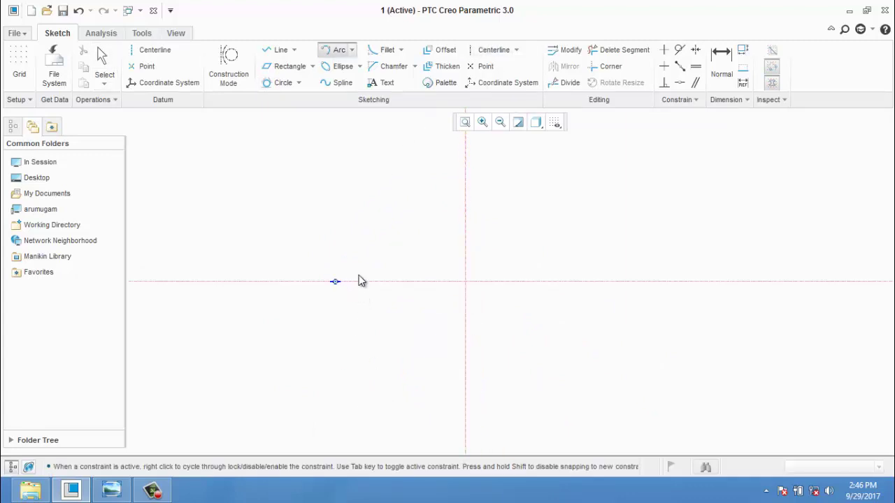
left_click(584, 282)
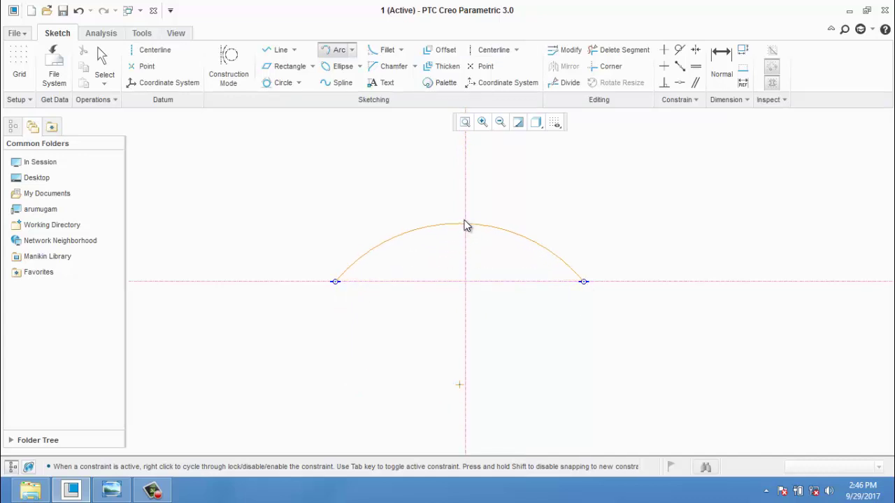
left_click(465, 178)
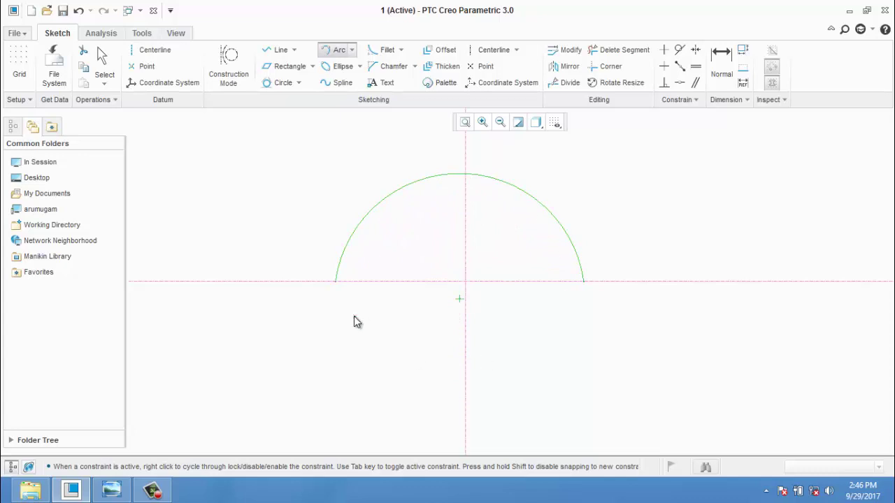
Step: Add a second vertical centerline to the right of the semicircle
middle_click_drag(479, 217, 342, 218)
left_click(352, 49)
key("Escape")
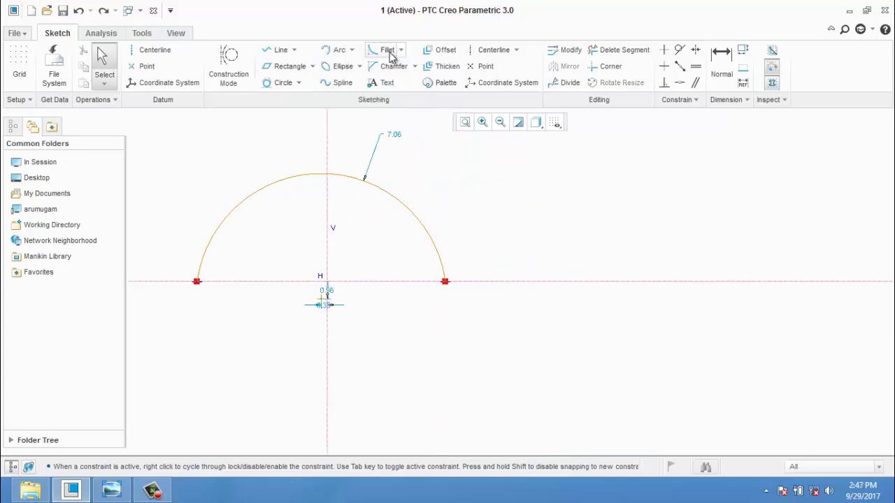
left_click(492, 50)
left_click(605, 265)
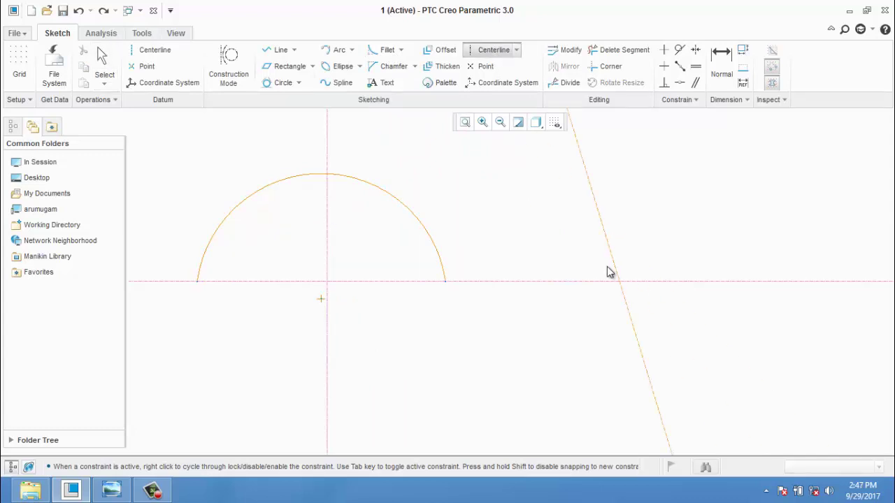
left_click(603, 334)
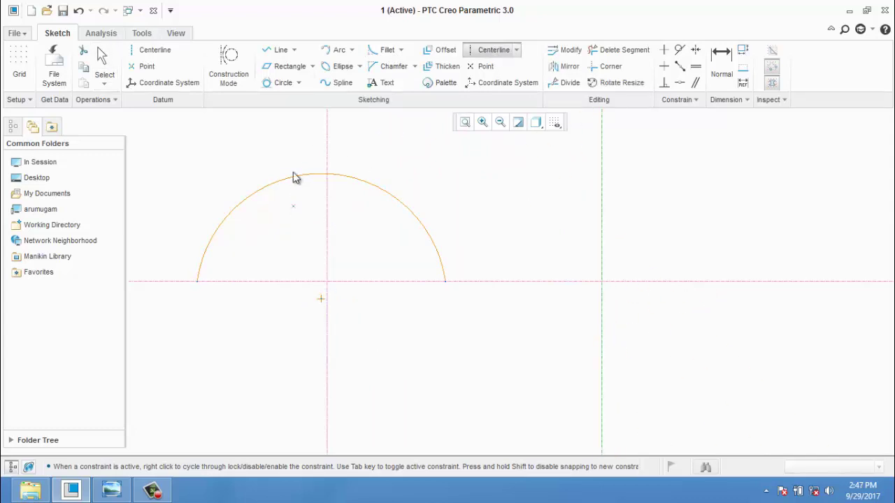
Step: Draw a centre-and-ends arc centred on the right centerline intersection
left_click(352, 50)
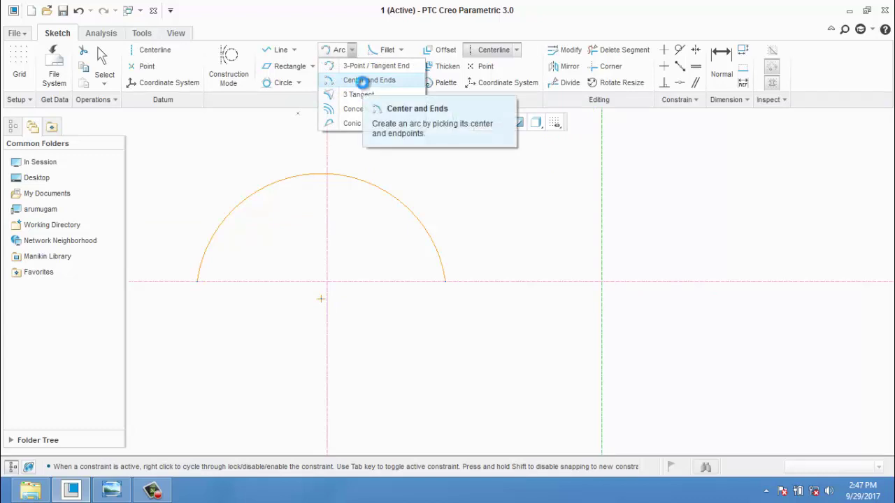
left_click(362, 81)
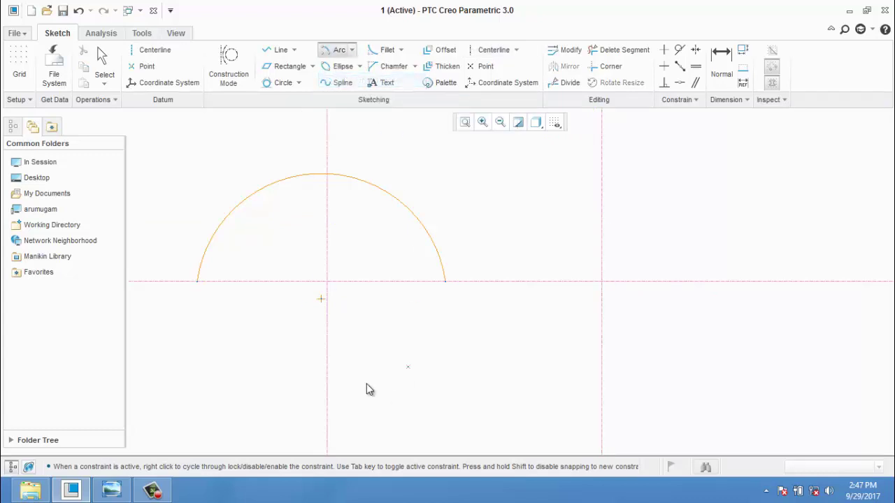
left_click(448, 286)
left_click(602, 281)
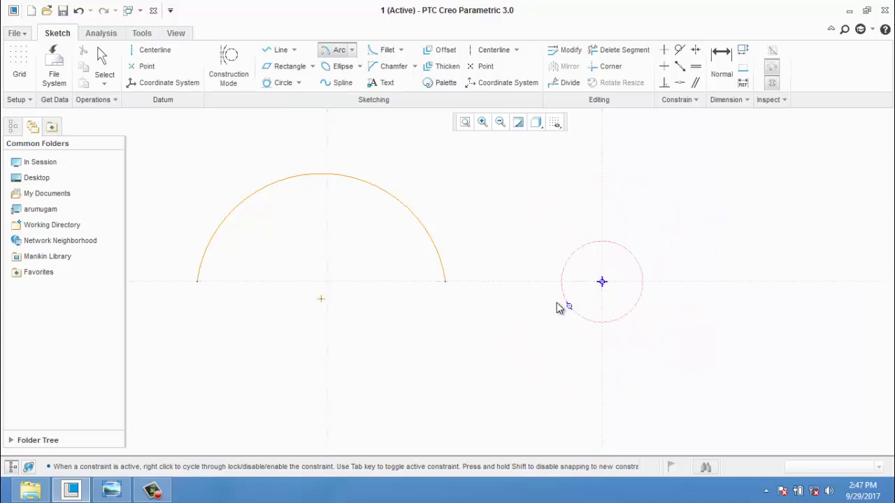
middle_click(511, 290)
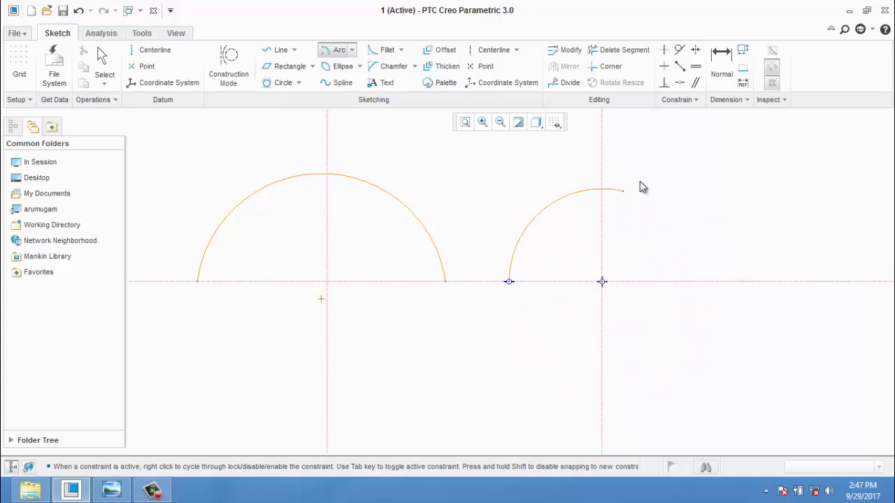
left_click(701, 281)
left_click(354, 49)
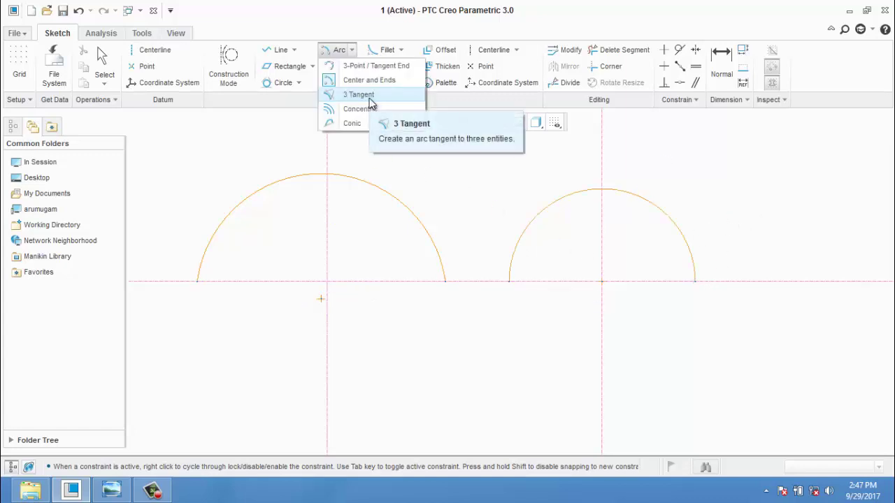
left_click(366, 96)
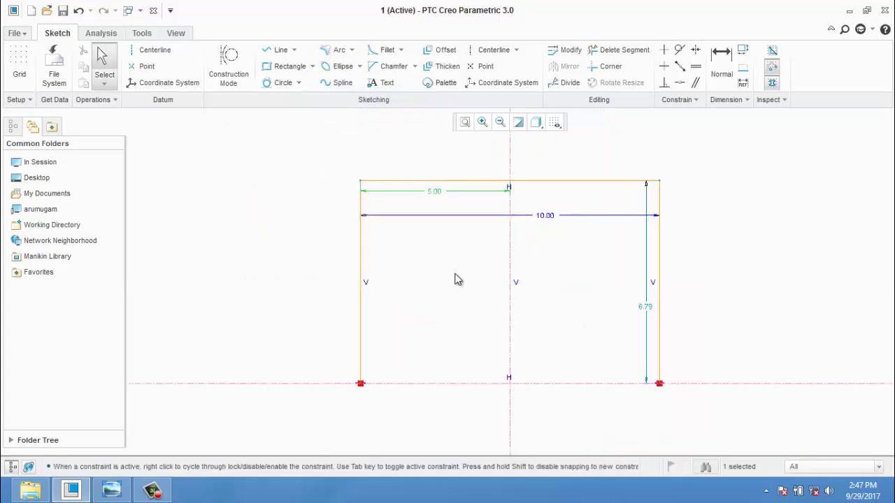
Step: Draw a 3-tangent arc touching the frame's right, left and top lines
left_click(352, 49)
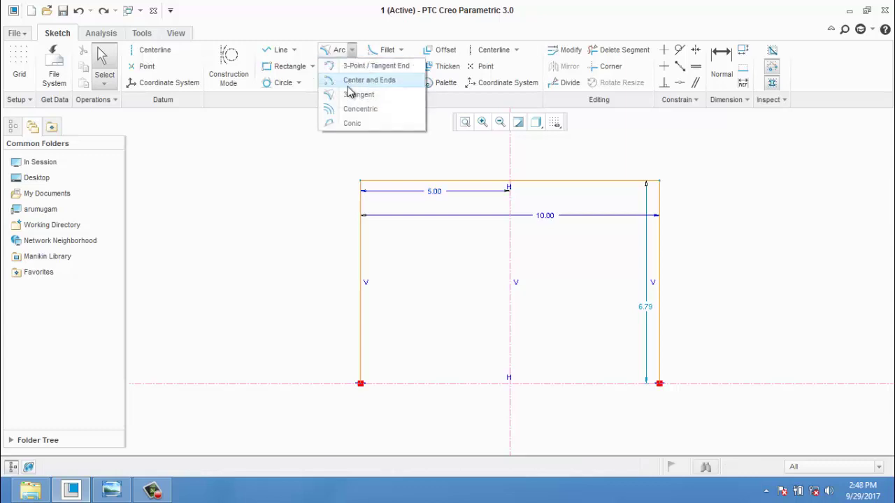
left_click(357, 95)
left_click(661, 316)
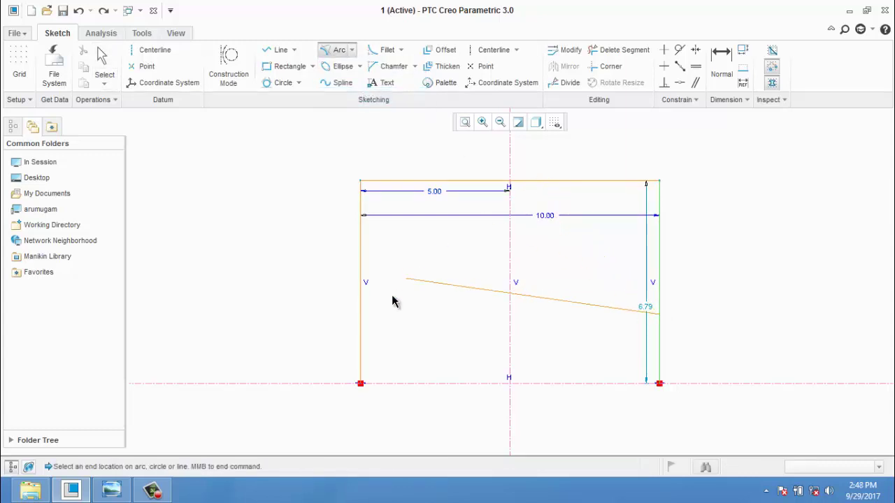
left_click(360, 311)
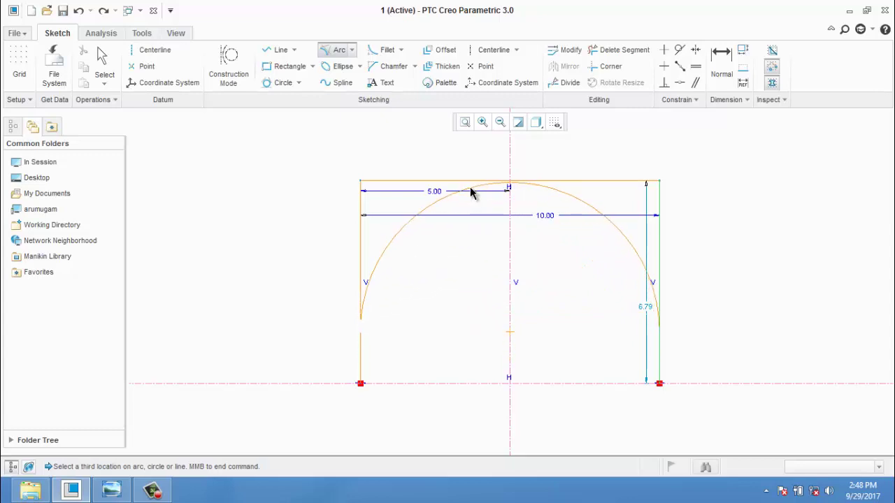
left_click(477, 184)
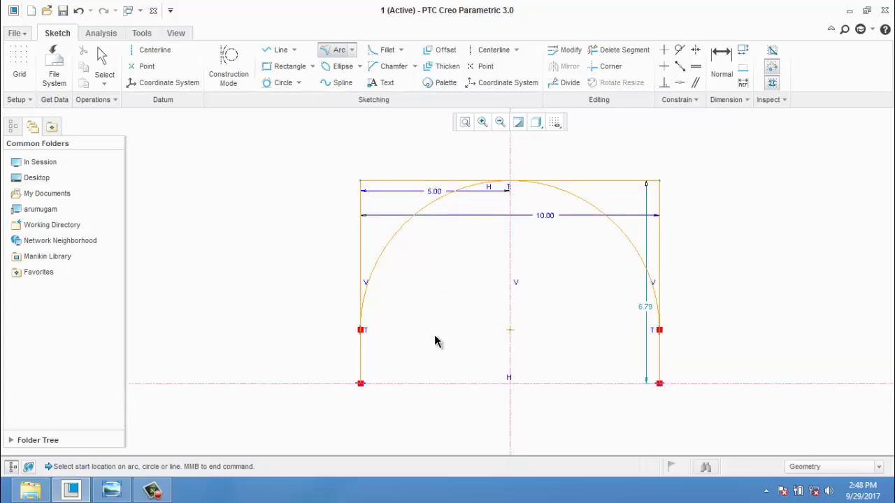
Step: Draw concentric arcs around the tangent arc's centre, one upper right and one below
left_click(351, 49)
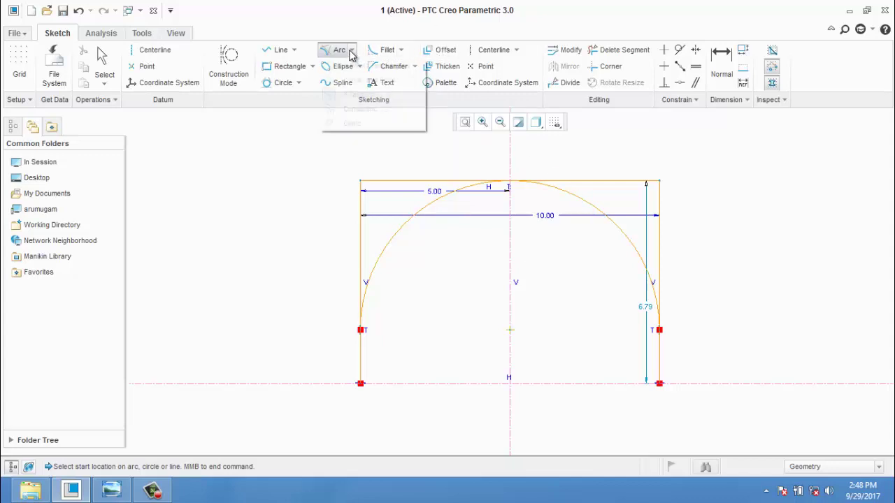
left_click(368, 108)
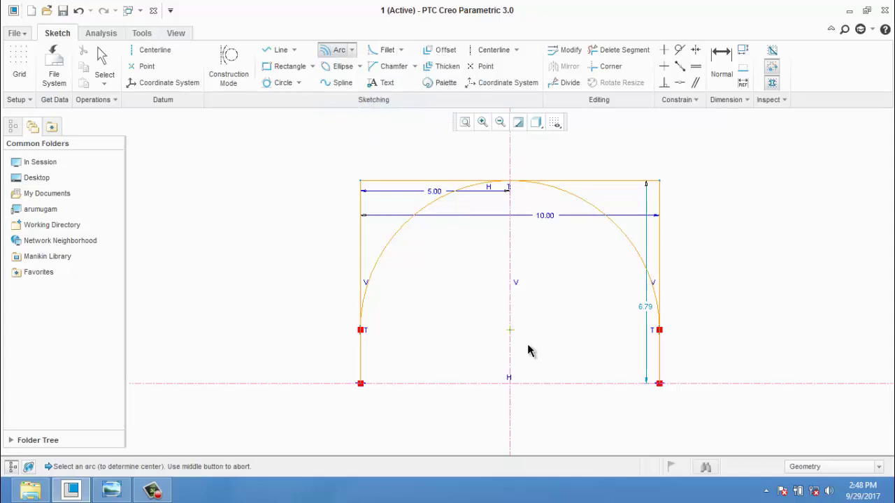
left_click(509, 330)
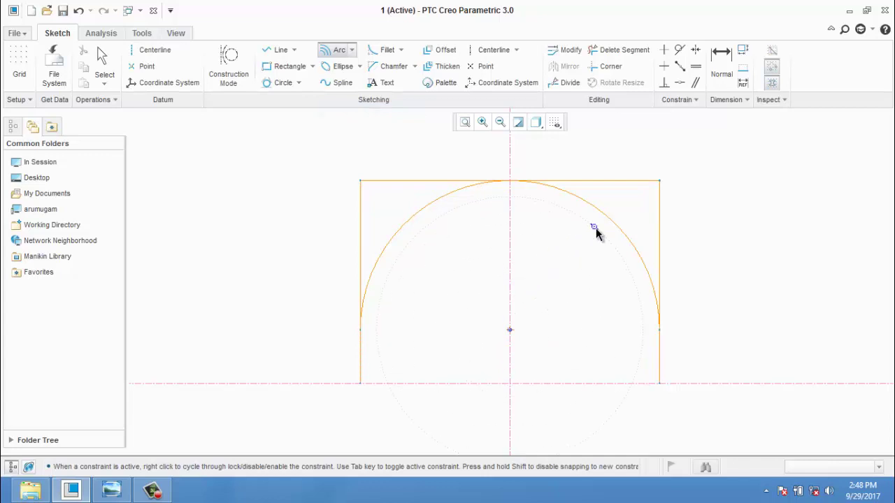
scroll(548, 295, "down", 3)
scroll(567, 332, "up", 1)
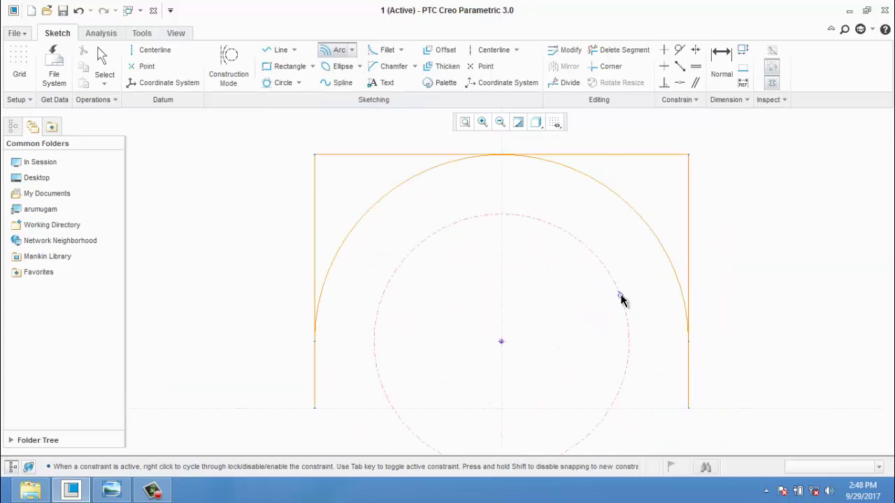
left_click(620, 297)
left_click(474, 253)
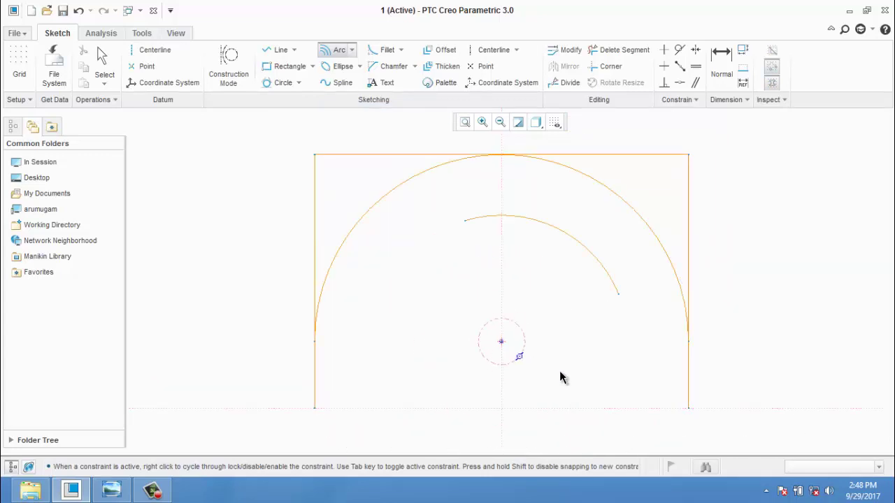
left_click(582, 402)
left_click(426, 408)
Step: Add two more concentric arcs, a larger one on the left and one near the top
left_click(366, 389)
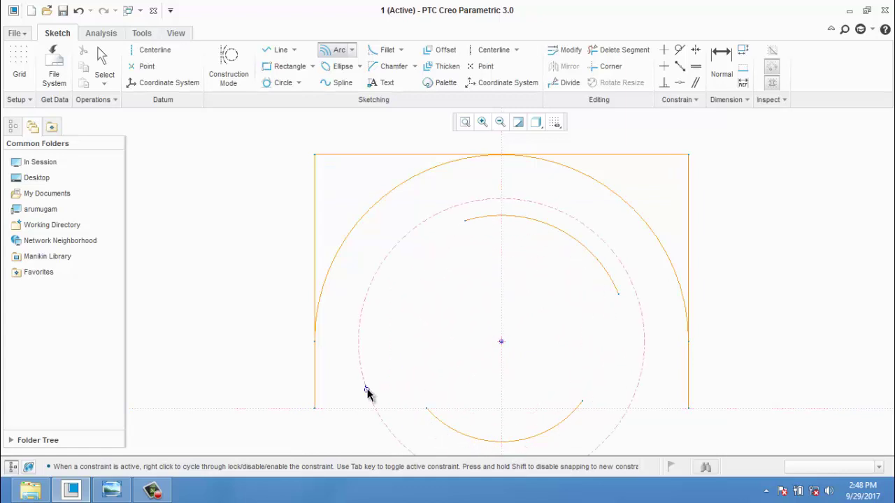
left_click(404, 236)
left_click(446, 196)
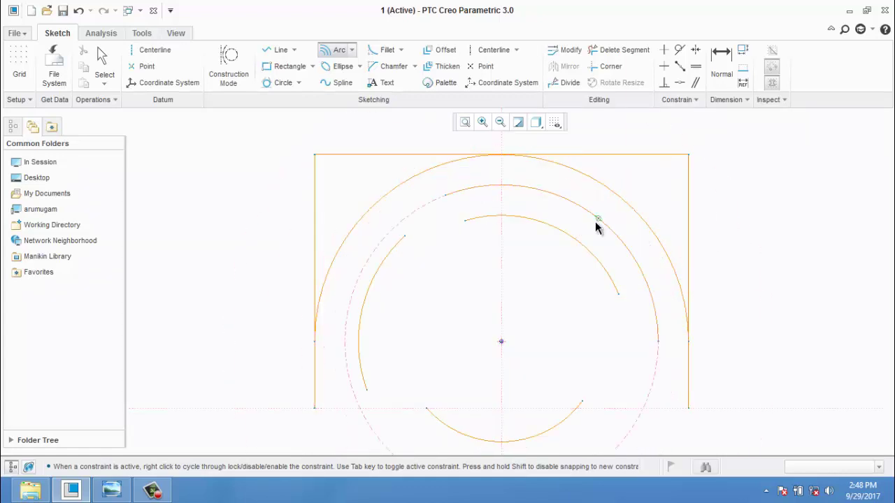
left_click(593, 226)
middle_click(594, 225)
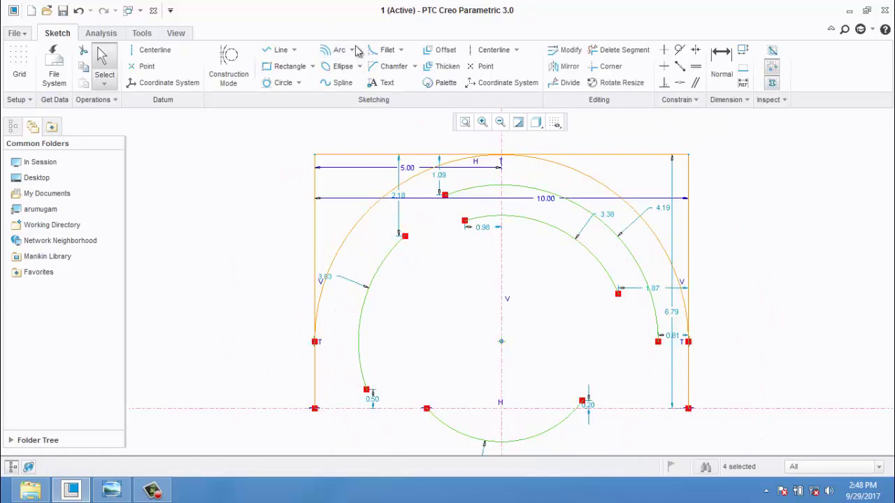
left_click(353, 51)
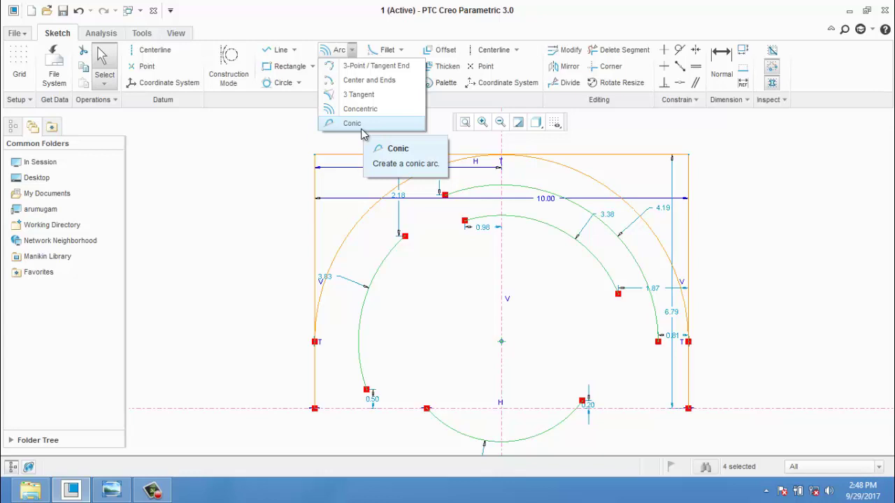
Step: Clear the sketch and draw a conic arc with both ends on the horizontal centerline
mouse_move(753, 433)
left_mouse_down()
mouse_move(227, 149)
mouse_move(253, 136)
mouse_move(262, 146)
left_mouse_up()
key("Delete")
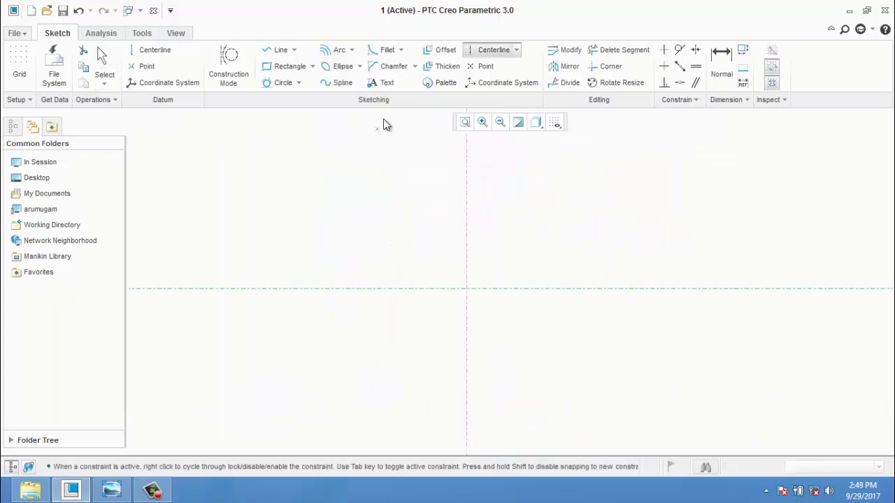
left_click(353, 50)
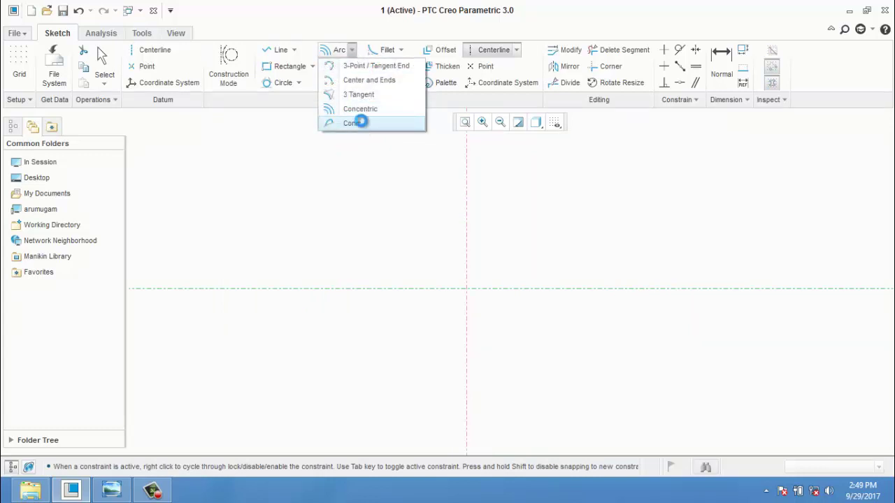
left_click(361, 122)
left_click(391, 289)
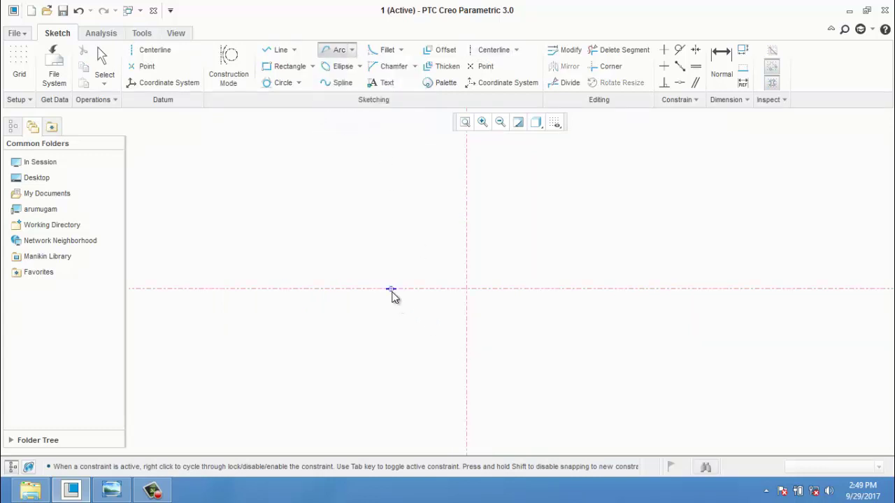
left_click(562, 288)
left_click(468, 201)
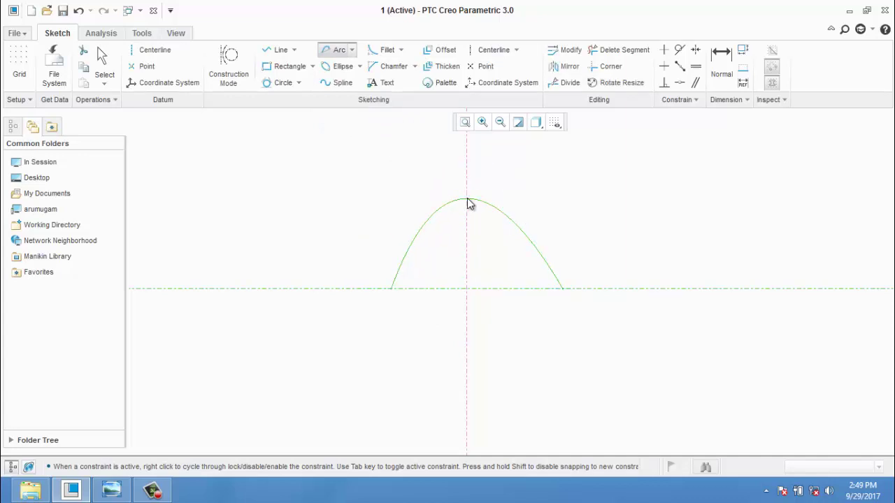
middle_click(527, 271)
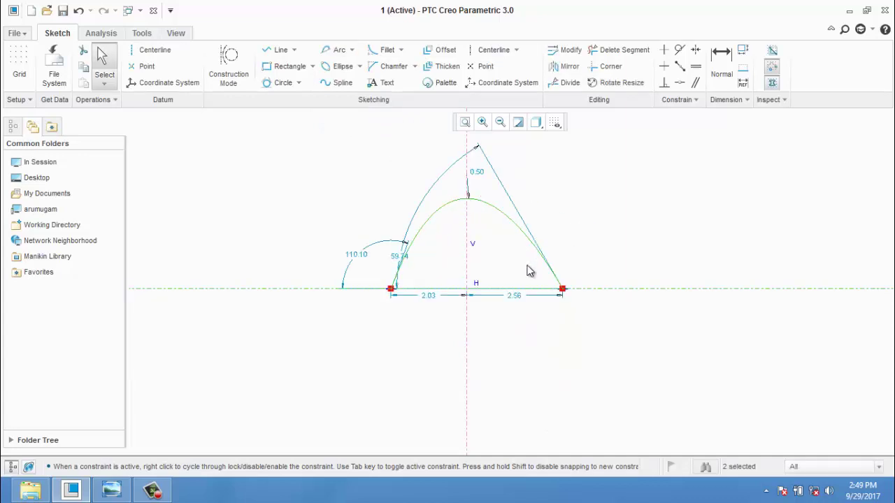
Step: Change the conic's 0.50 rho value to 0.6, then delete the sketch geometry
double_click(480, 181)
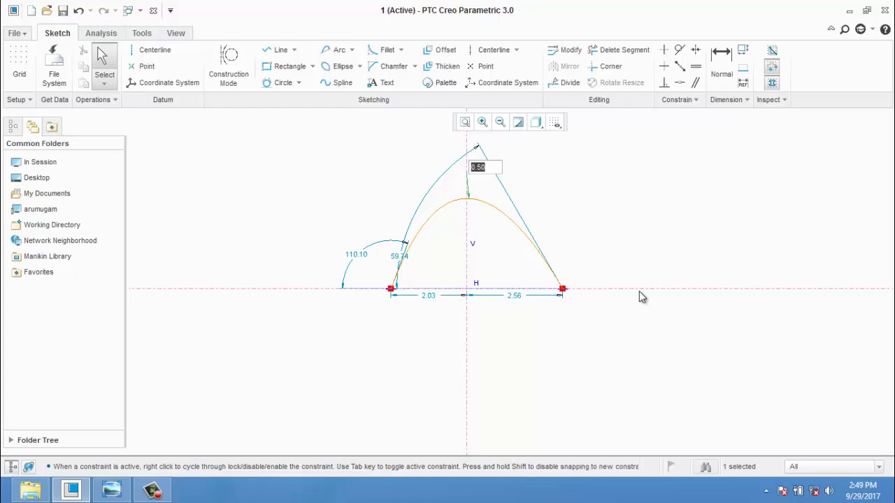
type("0.6")
key("Return")
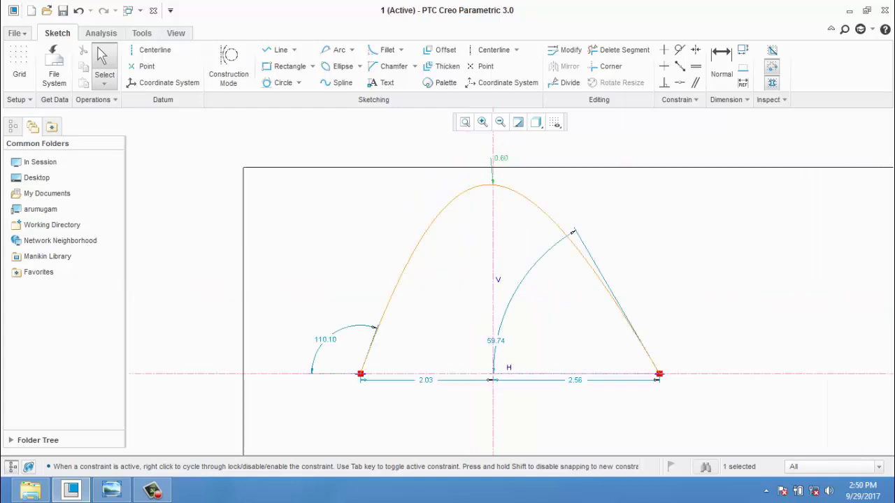
key("Delete")
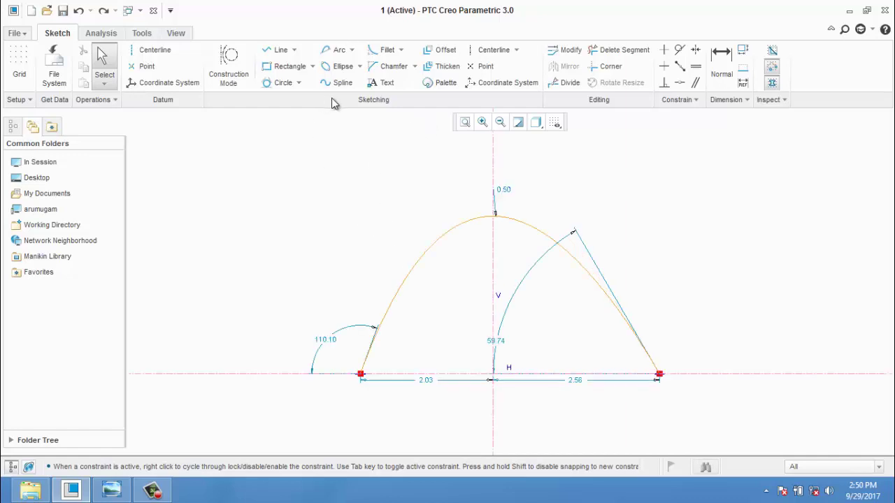
left_click(359, 66)
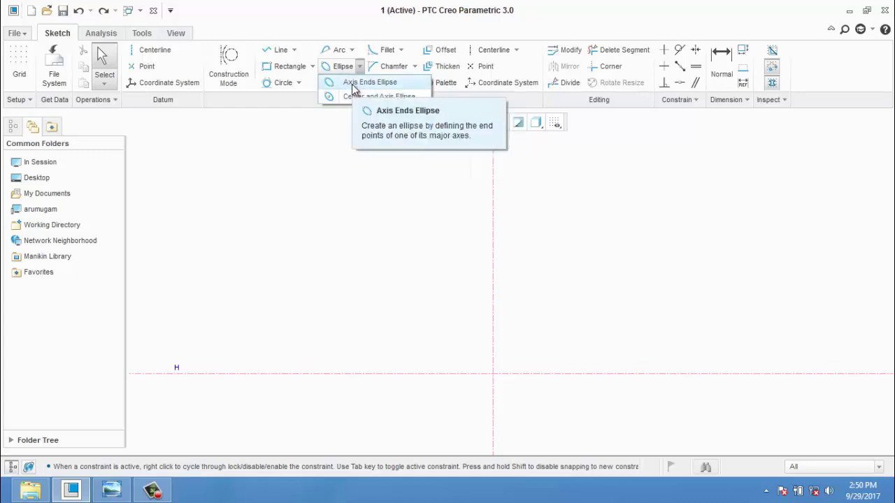
Step: Draw an axis-ends ellipse 3.79 by 1.84 on the centerline and tidy its dimensions
left_click(352, 84)
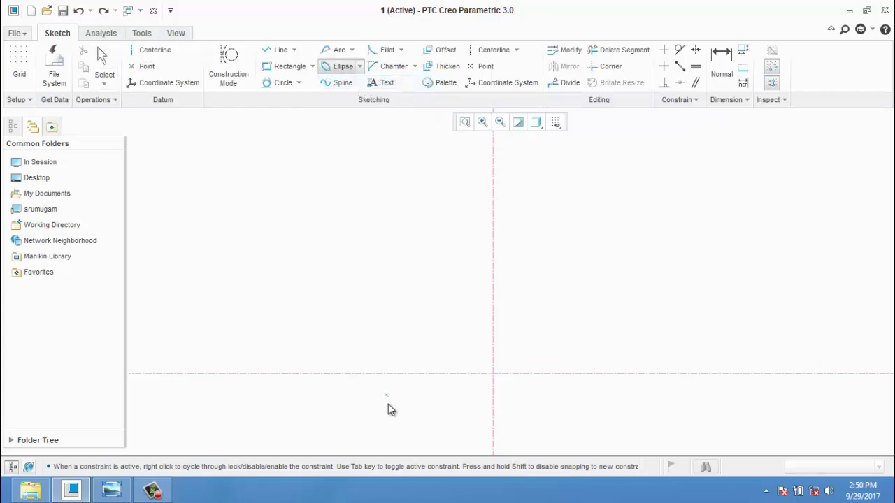
left_click(378, 373)
left_click(621, 374)
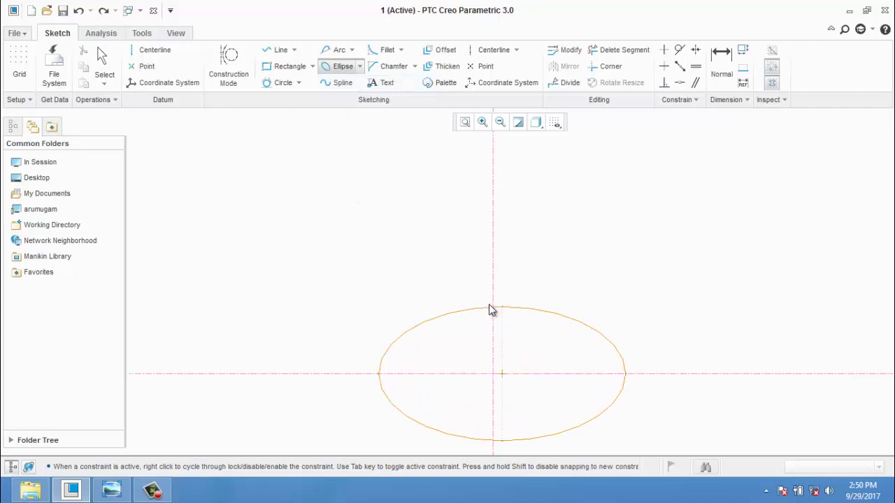
left_click(492, 314)
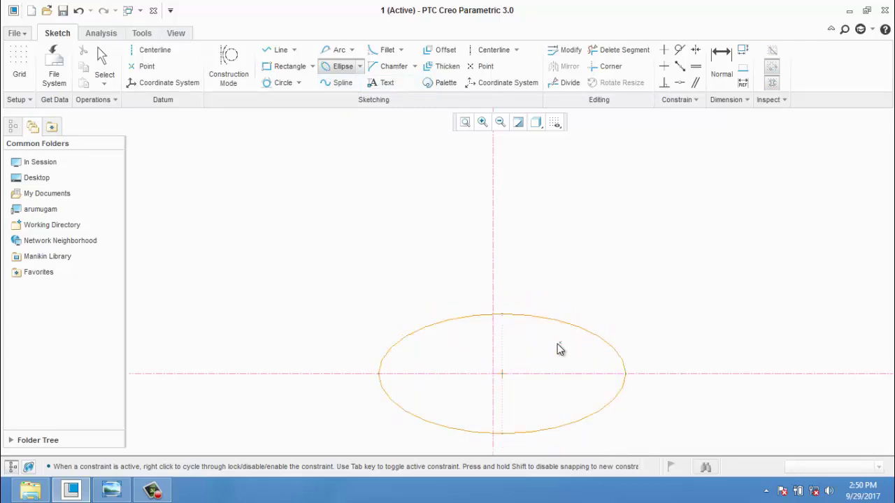
middle_click(488, 374)
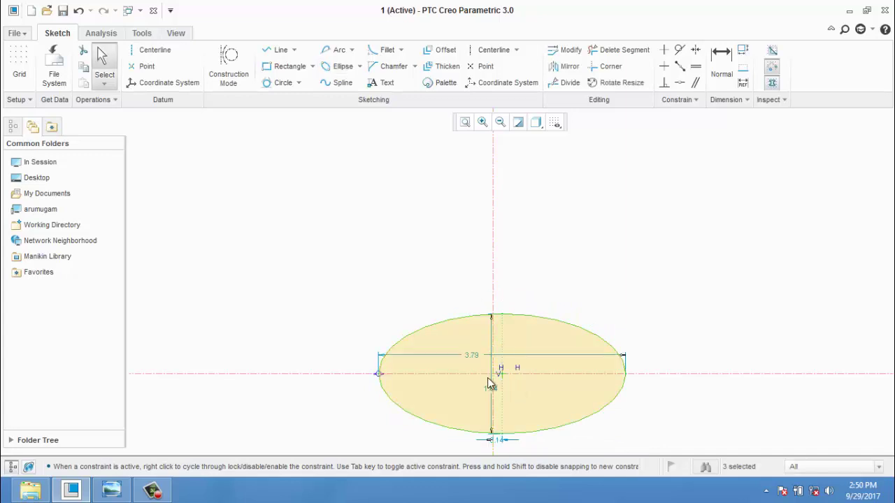
left_click_drag(475, 354, 472, 277)
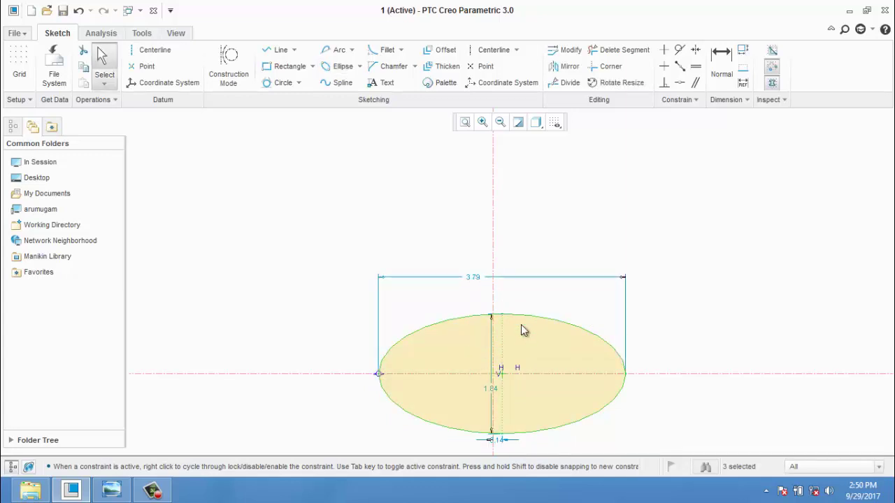
left_click_drag(491, 389, 675, 384)
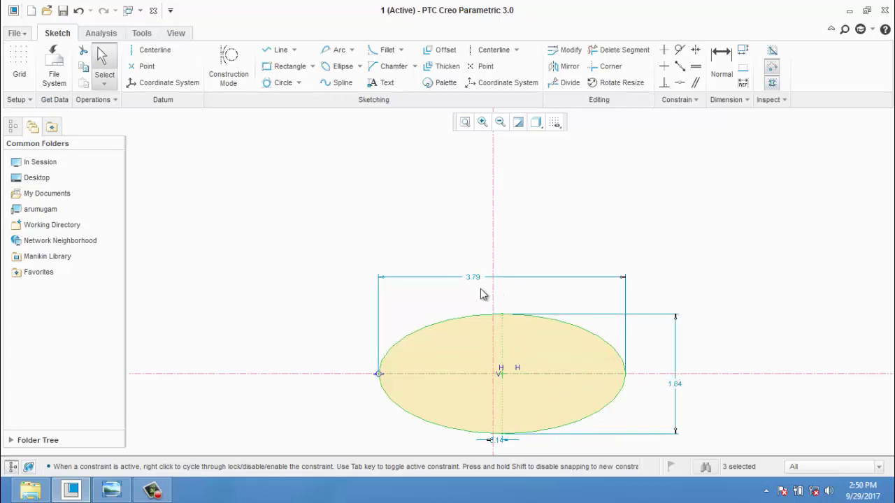
middle_click_drag(414, 229, 256, 193, "shift")
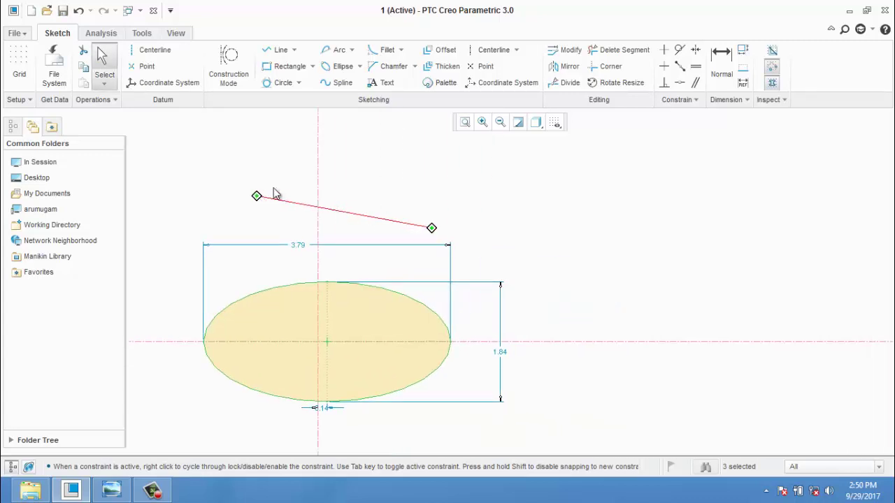
Step: Draw a smaller center-and-axis ellipse, 2.92 wide, to the right on the centerline
left_click(359, 65)
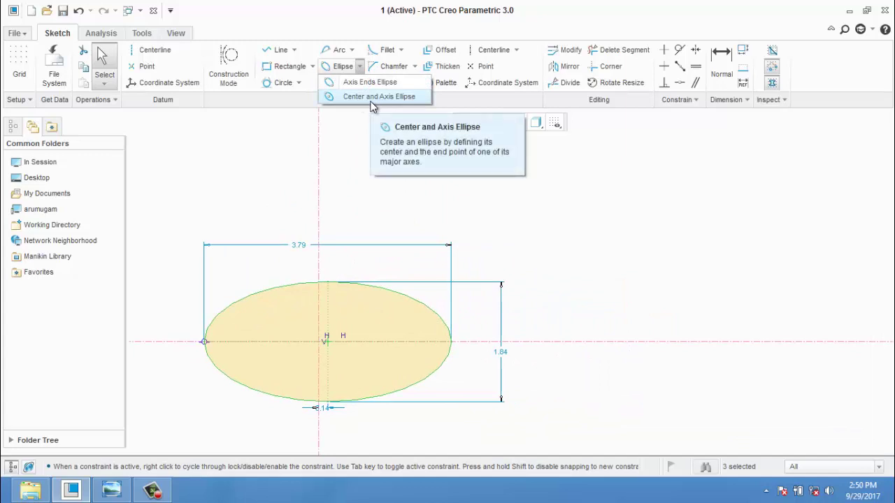
left_click(371, 97)
left_click(631, 342)
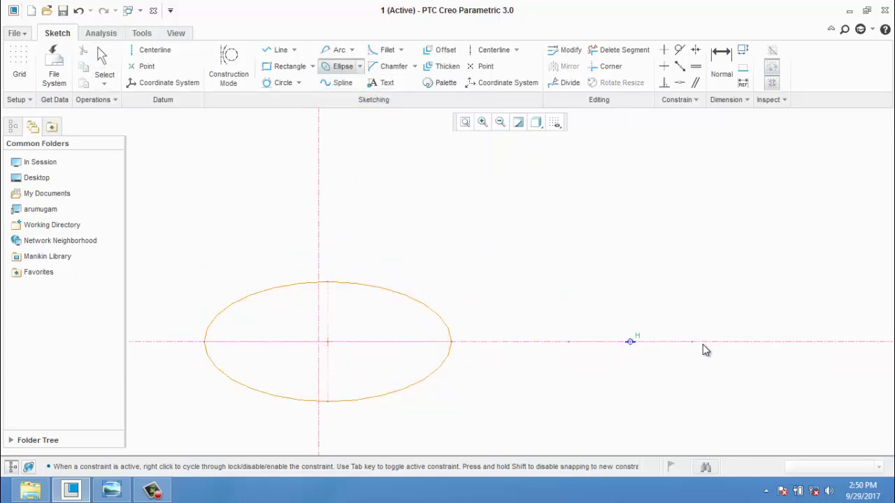
left_click(724, 342)
left_click(671, 313)
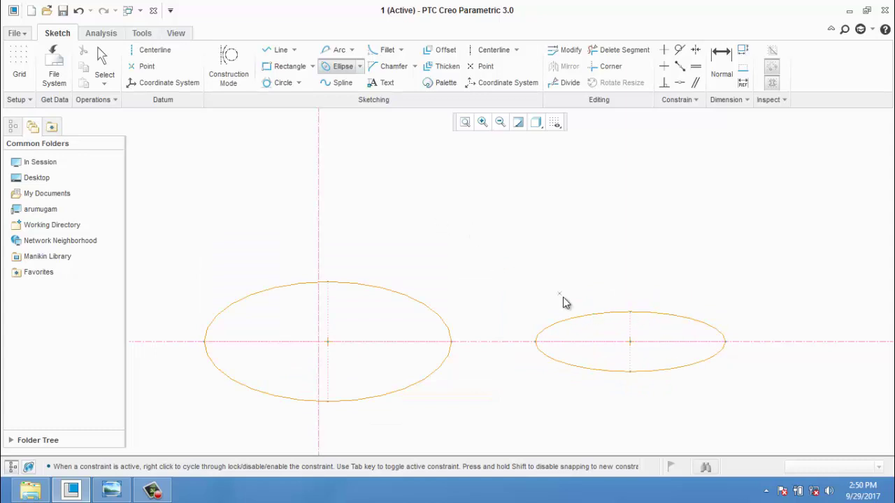
middle_click(672, 346)
left_click_drag(609, 320, 605, 246)
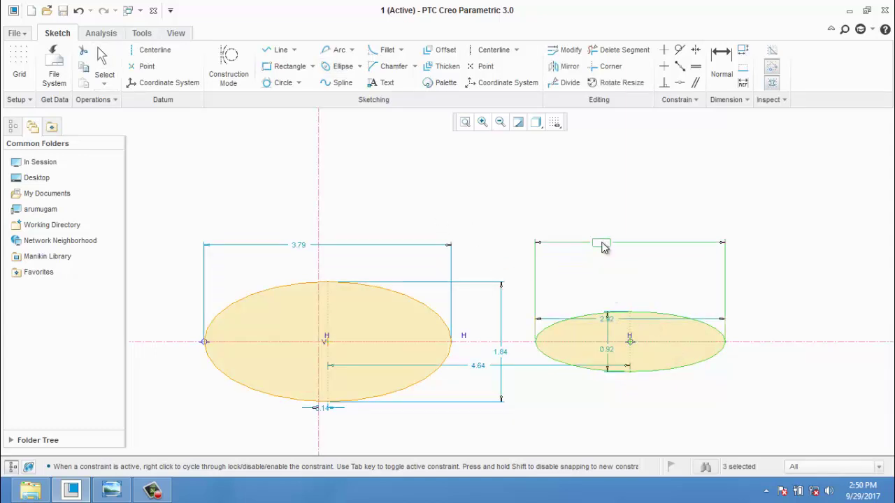
Step: Remove both ellipses and abandon a trial spline
left_click(341, 84)
key("ctrl+z")
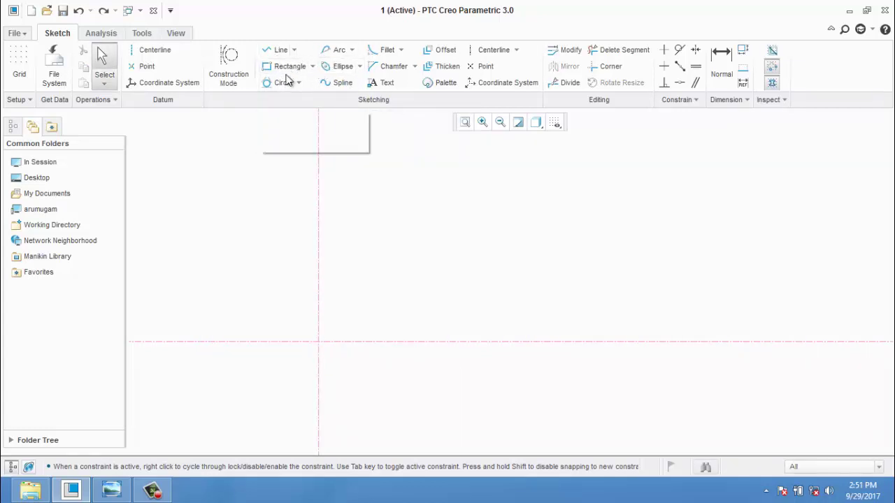
left_click(342, 83)
left_click(262, 252)
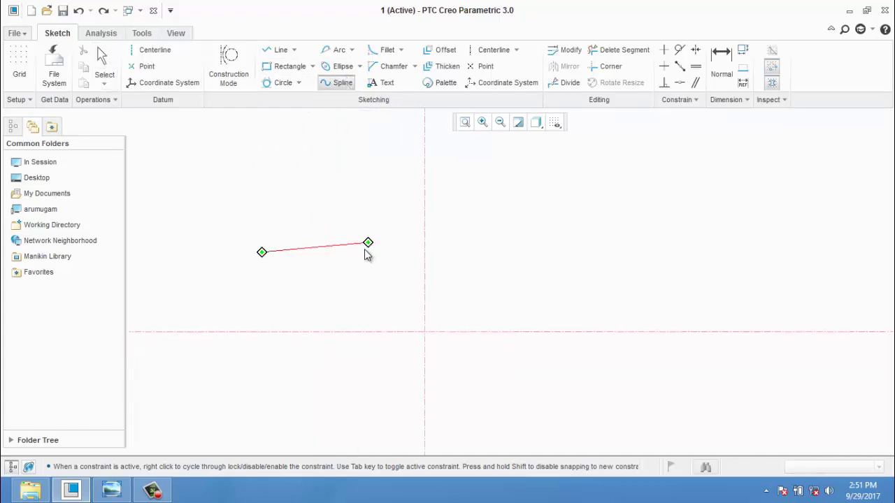
middle_click(369, 252)
Step: Draw a wavy spline from the left centerline point to the right centerline point
left_click(233, 332)
left_click(261, 294)
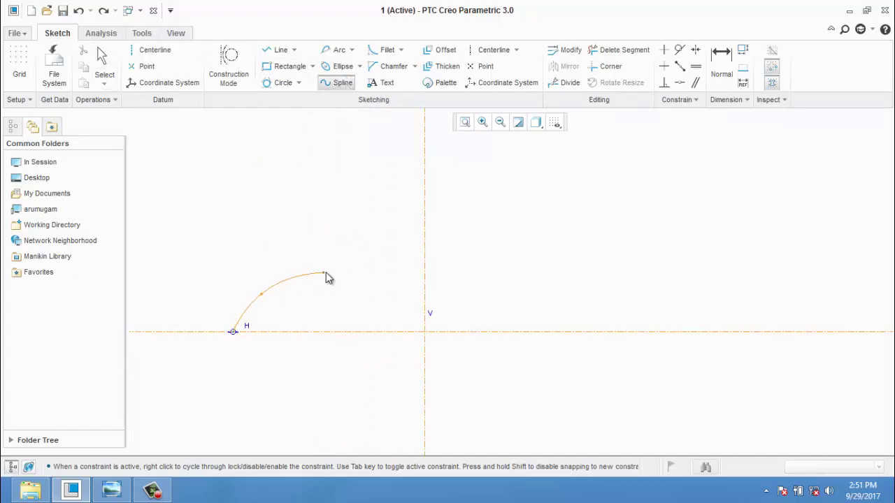
left_click(327, 272)
left_click(349, 238)
left_click(480, 239)
left_click(495, 196)
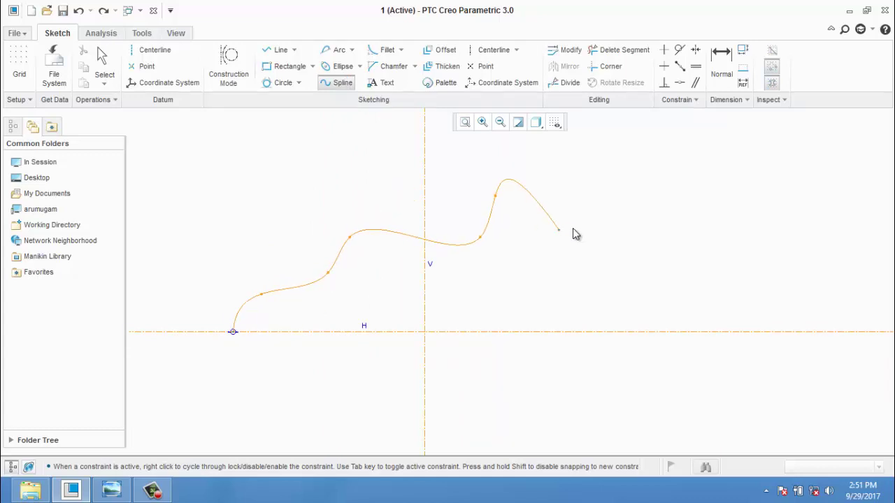
left_click(588, 213)
left_click(612, 292)
left_click(694, 284)
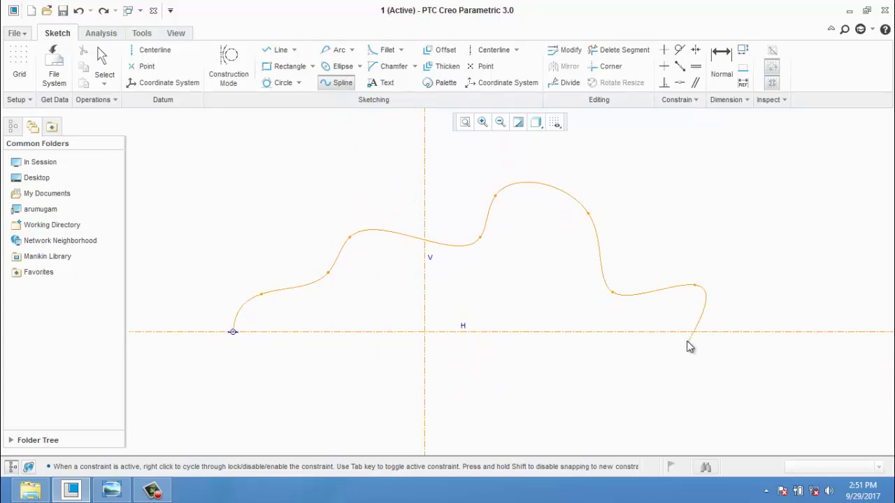
left_click(704, 332)
middle_click(746, 354)
middle_click(744, 351)
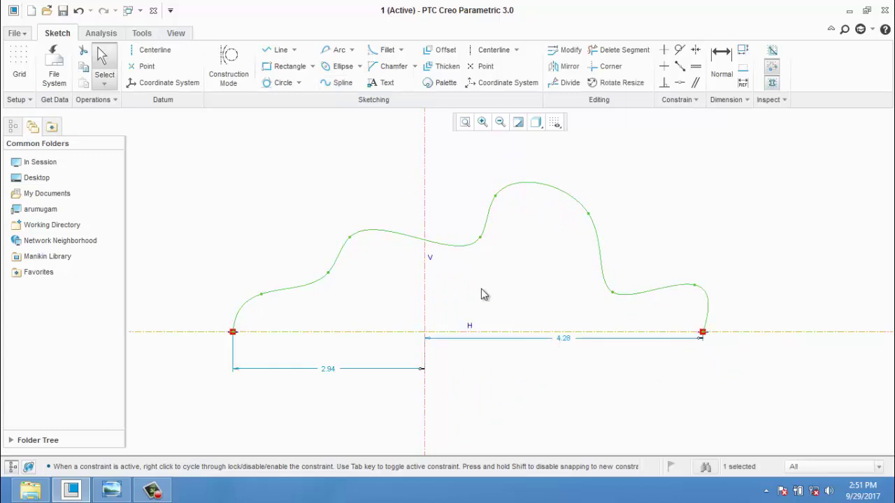
Step: Drag spline points to form a high peak near the axis, a dip and right humps
left_click_drag(328, 272, 298, 225)
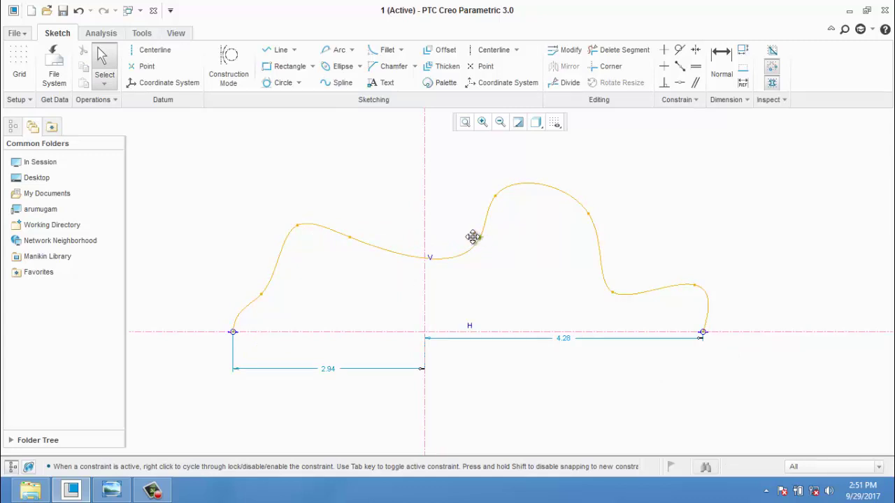
left_click_drag(473, 237, 446, 162)
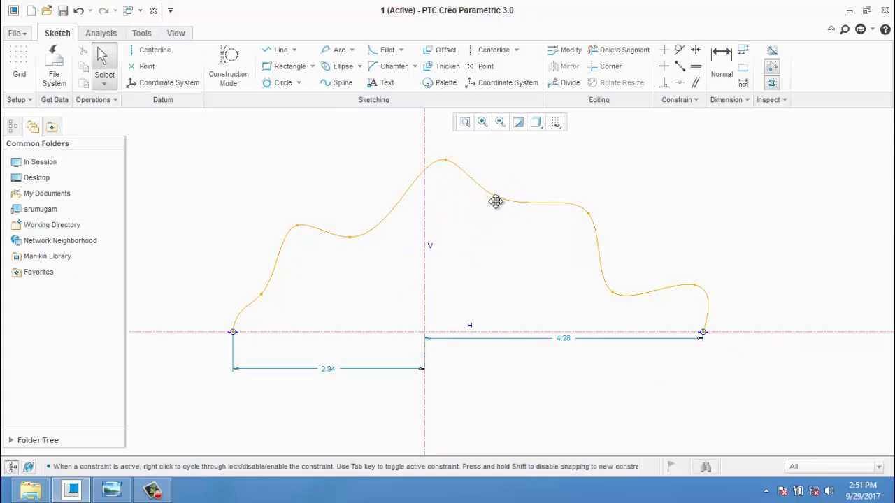
left_click_drag(498, 202, 501, 242)
left_click_drag(589, 213, 600, 186)
left_click_drag(616, 297, 615, 270)
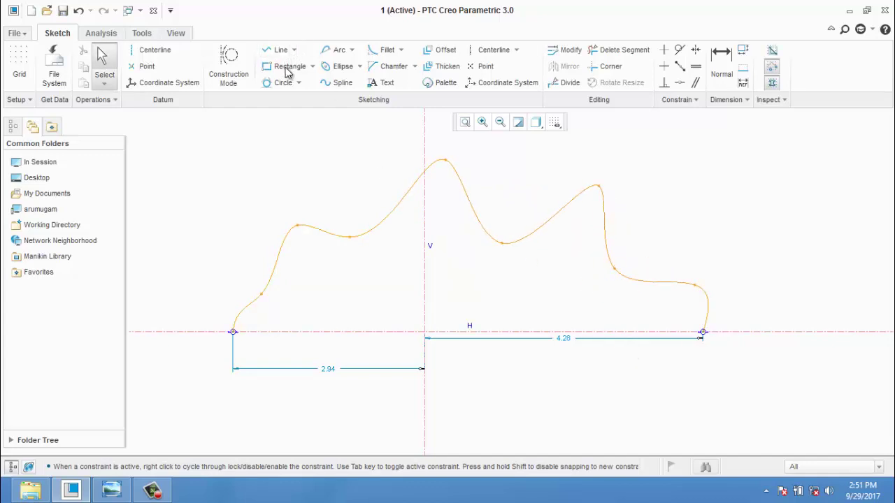